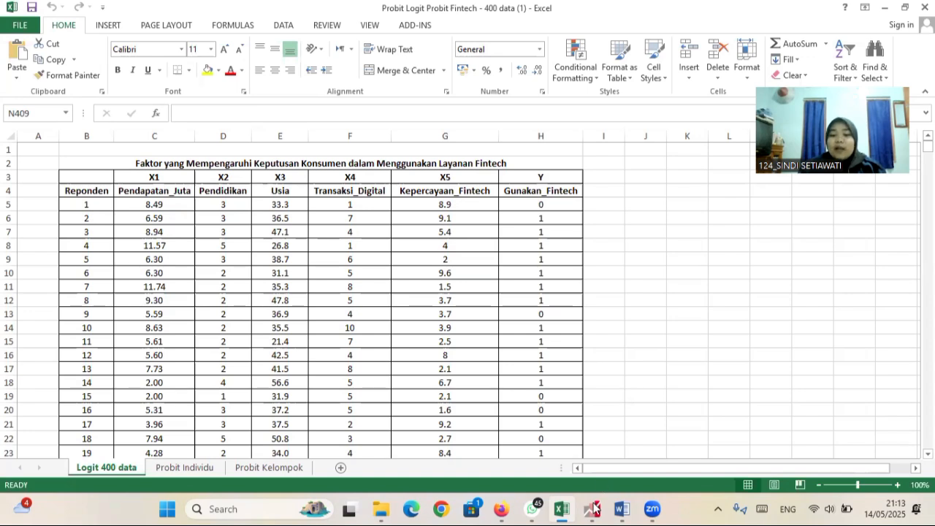
# Step: Switch to EViews, dismiss the open workfile creation dialog and shrink the window so the Excel sheet shows behind it
pyautogui.moveTo(593, 509)
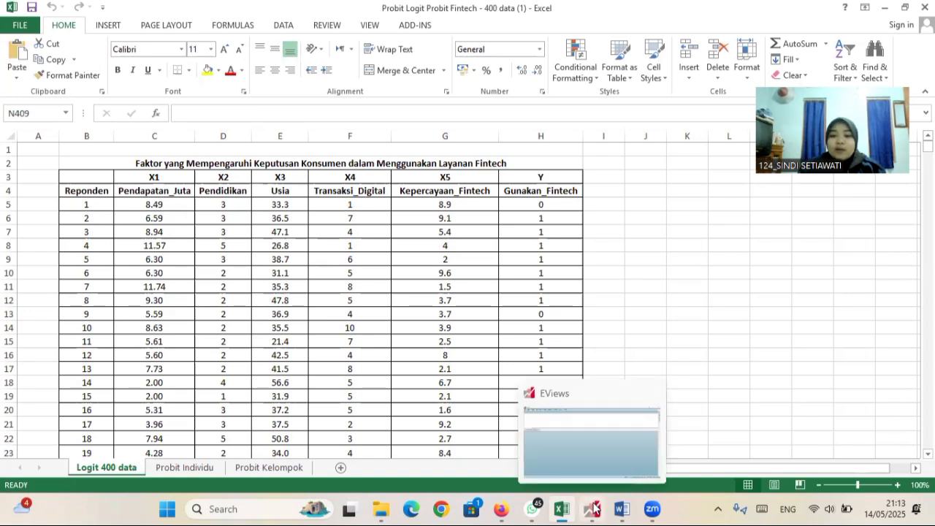
pyautogui.click(579, 449)
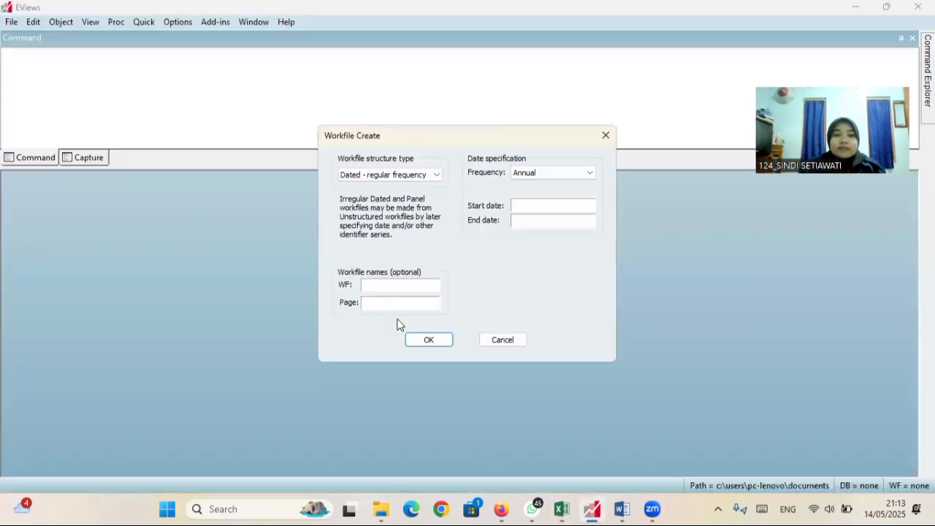
pyautogui.click(606, 135)
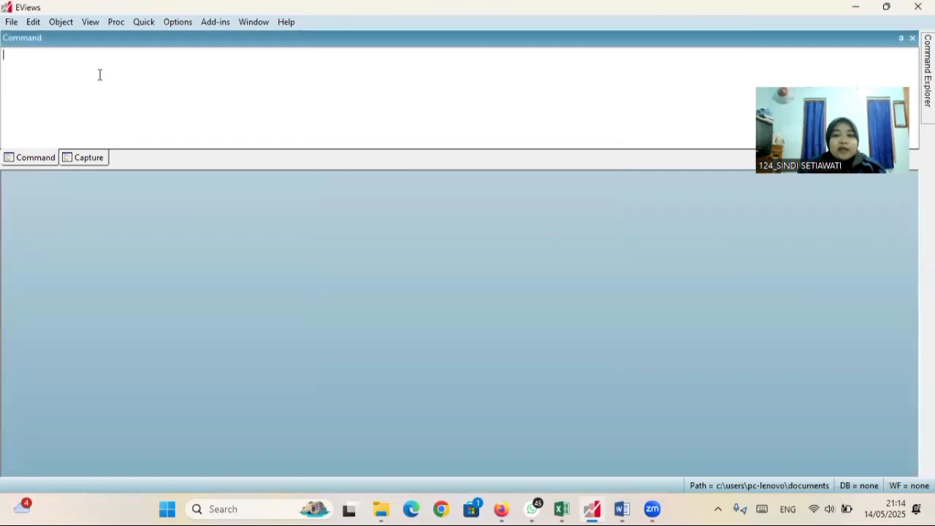
pyautogui.click(11, 22)
pyautogui.moveTo(41, 35)
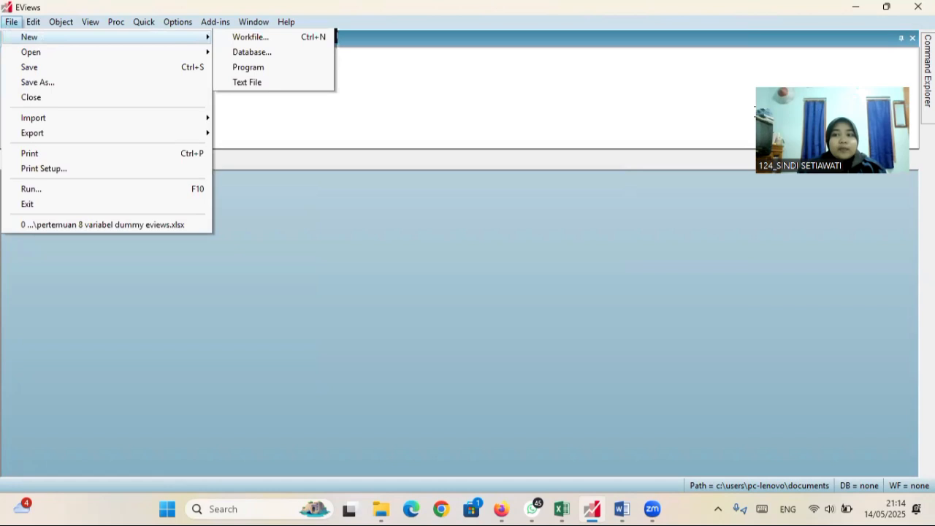
pyautogui.click(885, 11)
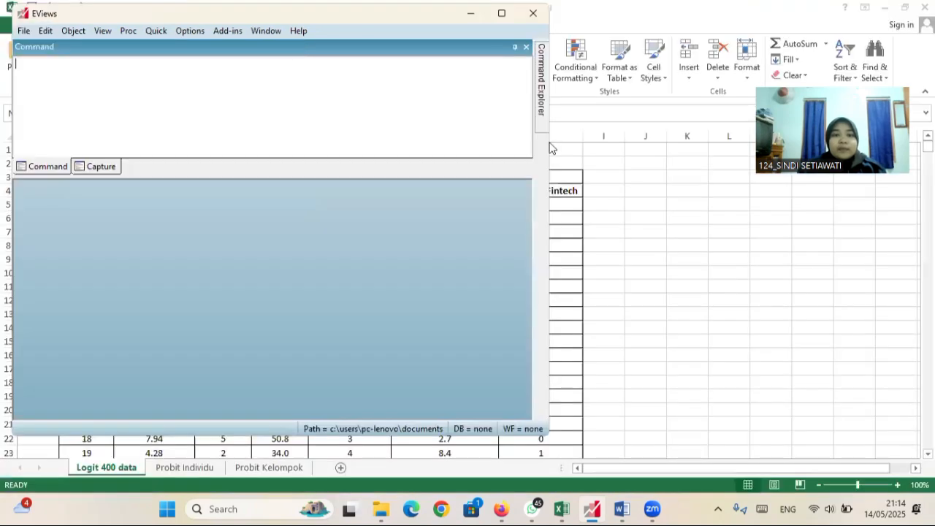
# Step: Create a new Unstructured / Undated workfile with 400 observations
pyautogui.click(24, 31)
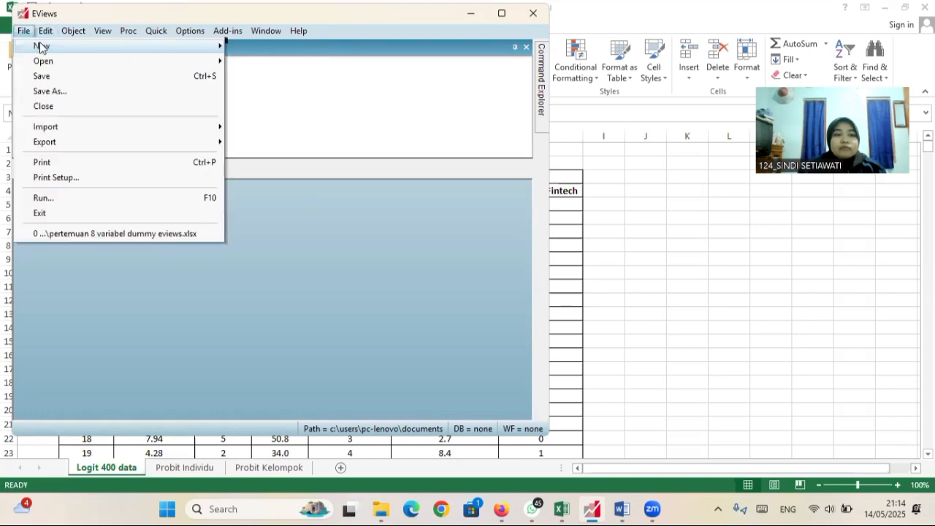
pyautogui.moveTo(154, 46)
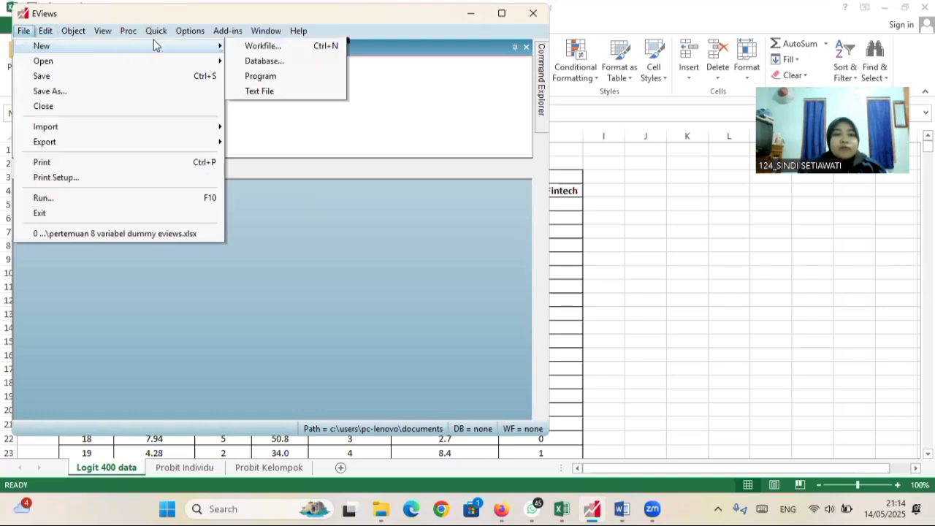
pyautogui.hotkey('ctrl', 'n')
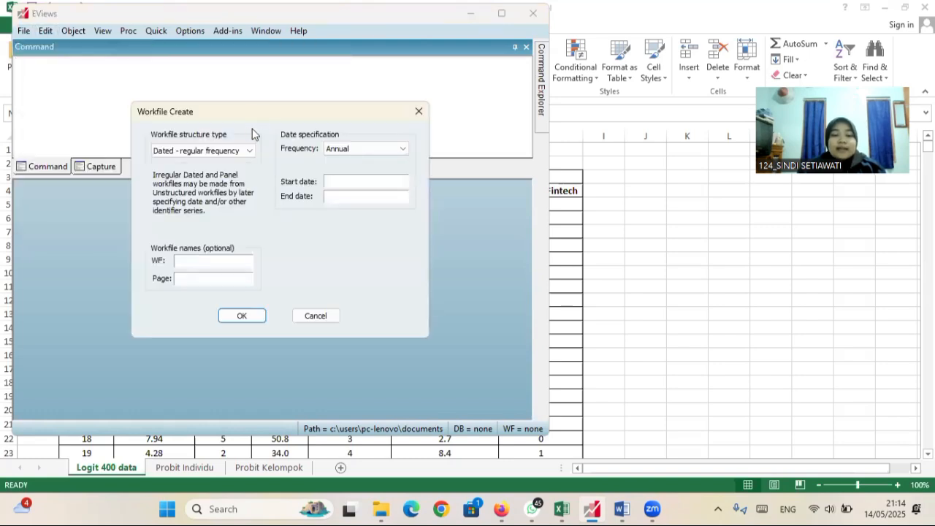
pyautogui.click(236, 150)
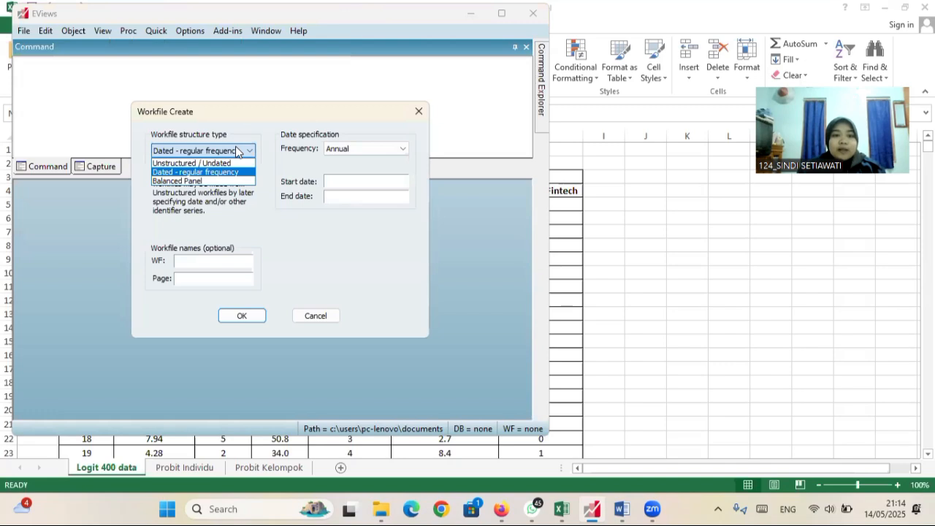
pyautogui.click(228, 162)
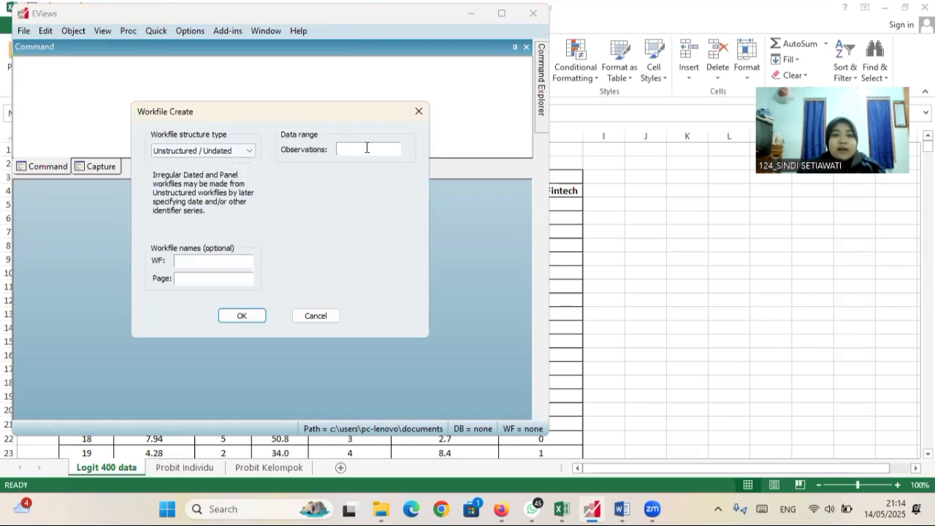
pyautogui.click(366, 148)
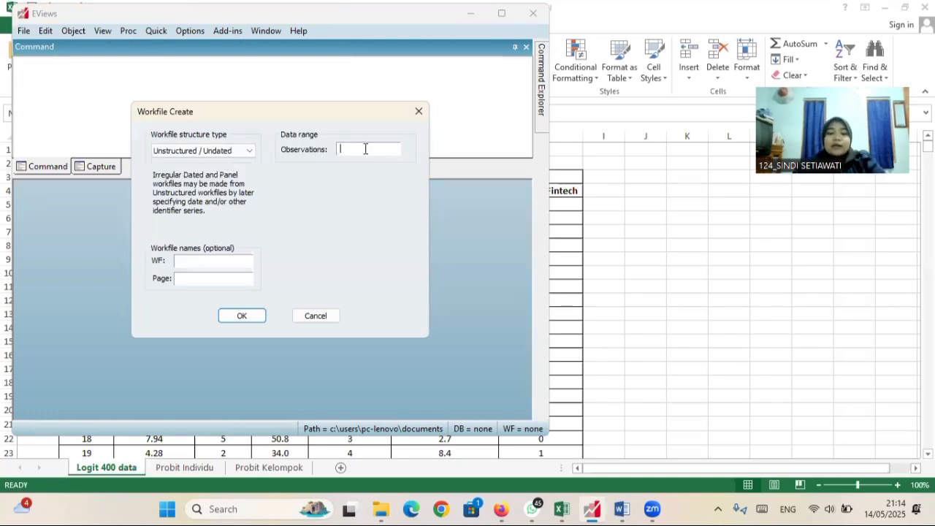
pyautogui.write('400')
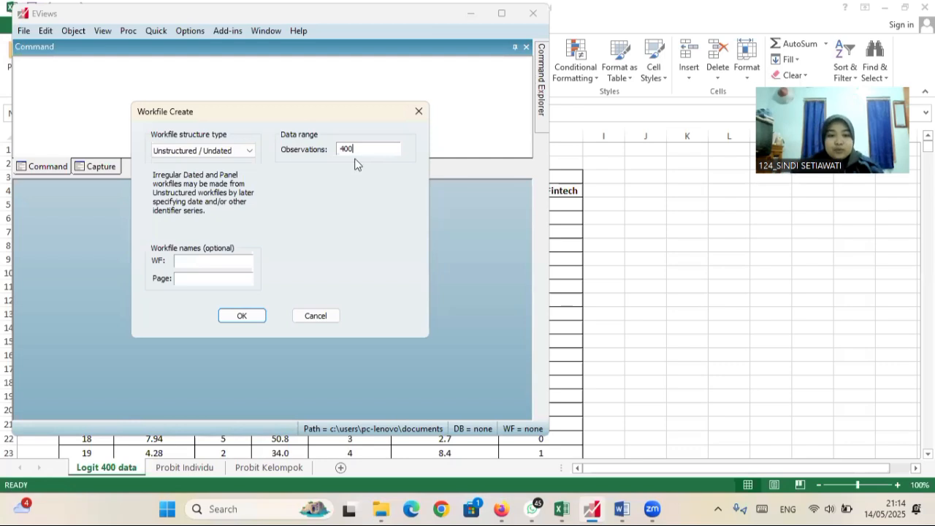
pyautogui.click(242, 316)
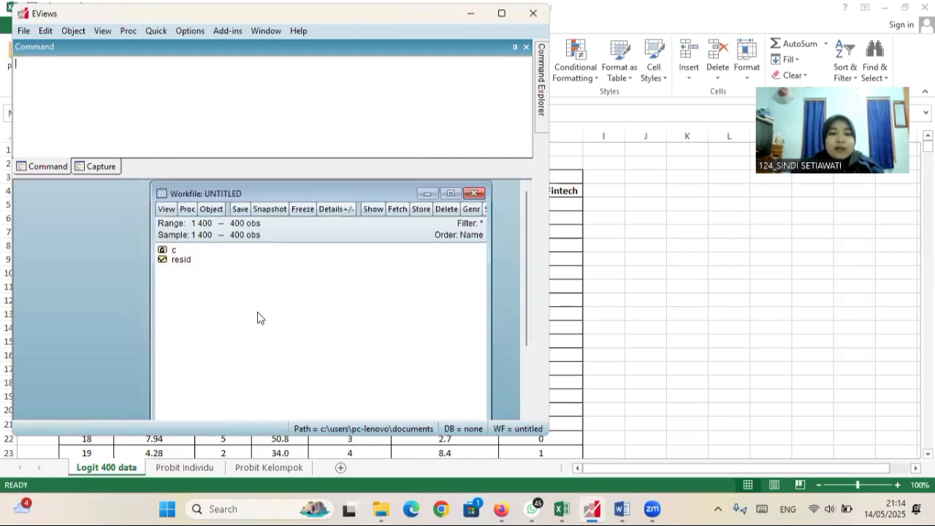
# Step: Create a new Series object named y in the workfile
pyautogui.click(211, 209)
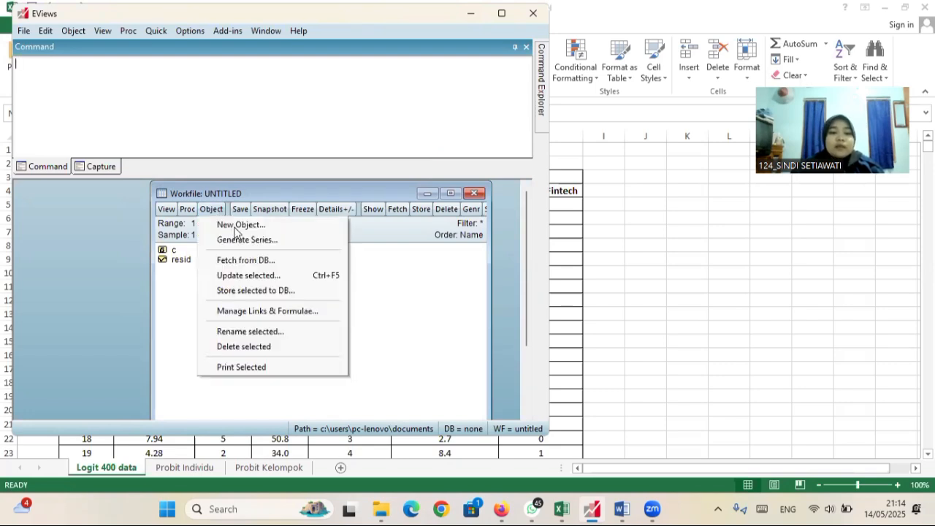
pyautogui.click(238, 221)
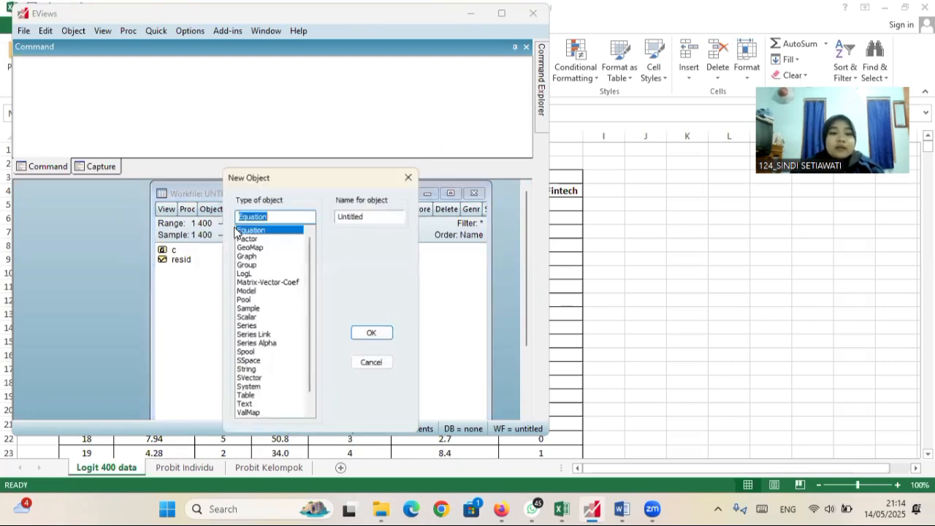
pyautogui.click(245, 326)
pyautogui.doubleClick(380, 215)
pyautogui.press('BackSpace')
pyautogui.write('y')
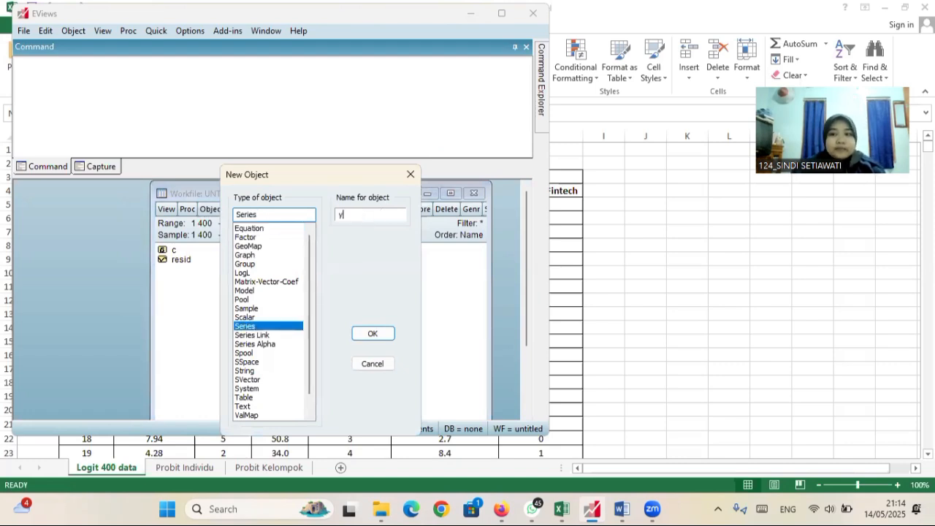
pyautogui.click(370, 333)
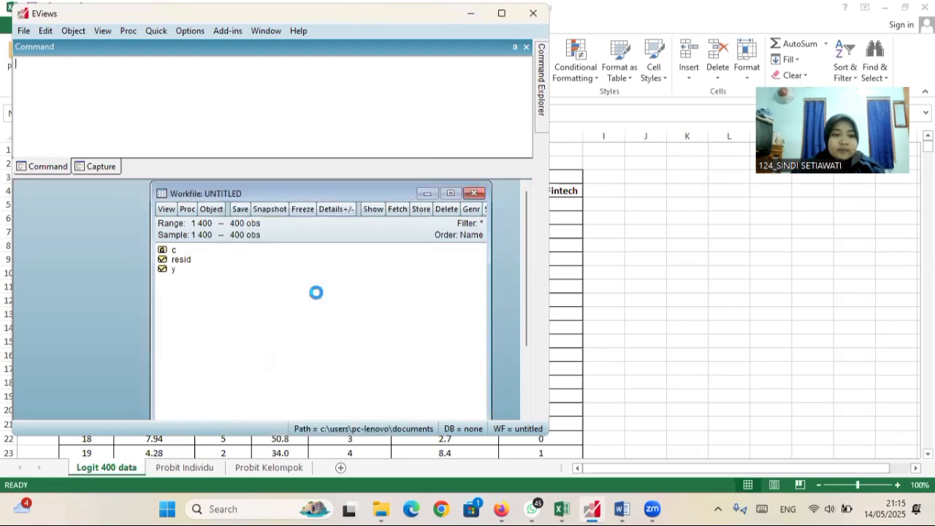
# Step: Add a new Series object named x1 to the workfile
pyautogui.click(213, 211)
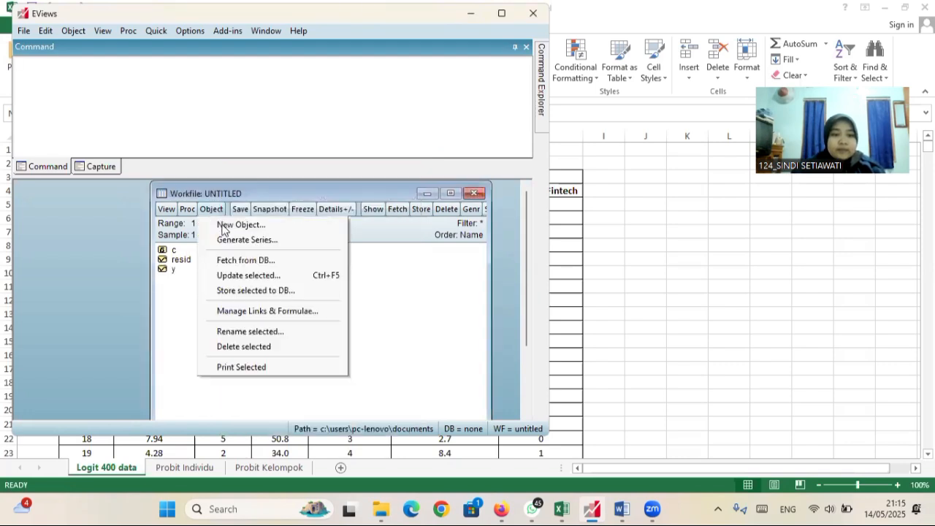
pyautogui.click(223, 225)
pyautogui.doubleClick(376, 216)
pyautogui.press('BackSpace')
pyautogui.write('x1')
pyautogui.click(372, 334)
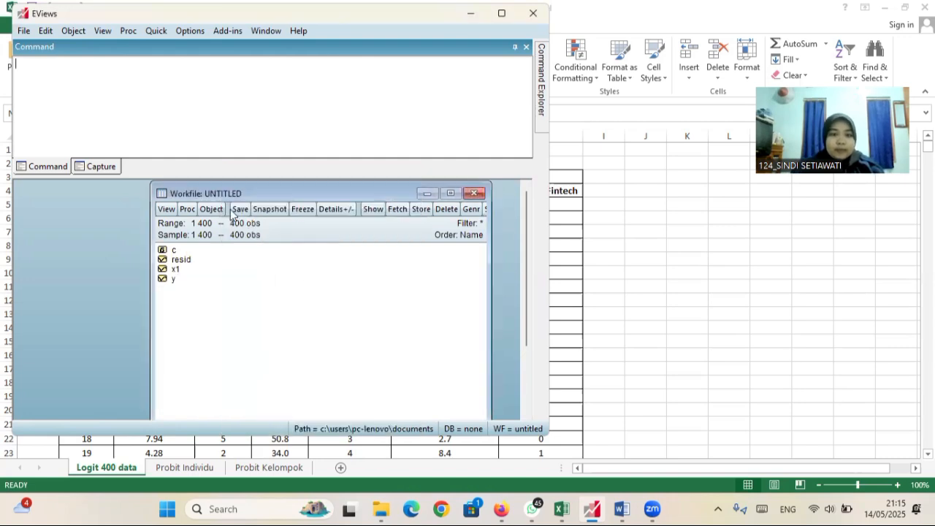
# Step: Add a new Series object named x2 to the workfile
pyautogui.click(211, 210)
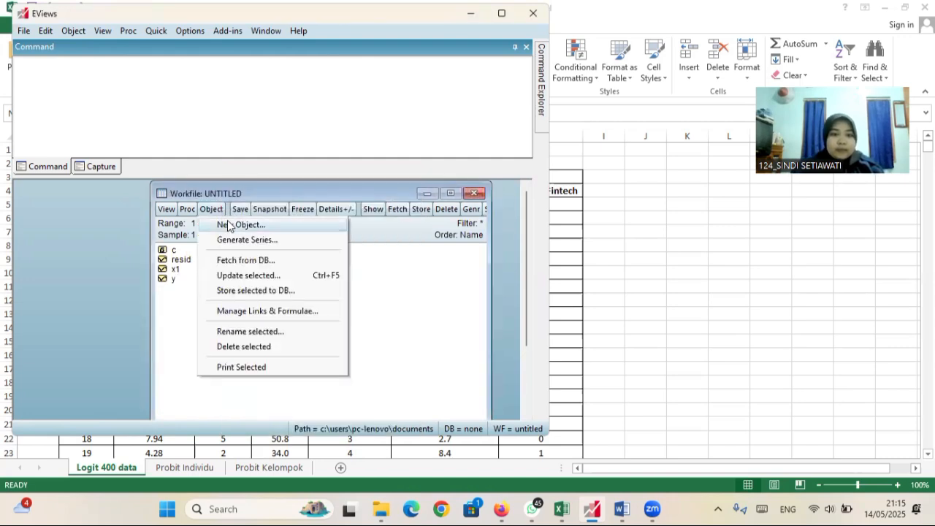
pyautogui.click(232, 224)
pyautogui.click(379, 213)
pyautogui.press('BackSpace')
pyautogui.press('BackSpace')
pyautogui.press('BackSpace')
pyautogui.press('BackSpace')
pyautogui.press('BackSpace')
pyautogui.press('BackSpace')
pyautogui.press('BackSpace')
pyautogui.press('BackSpace')
pyautogui.write('x2')
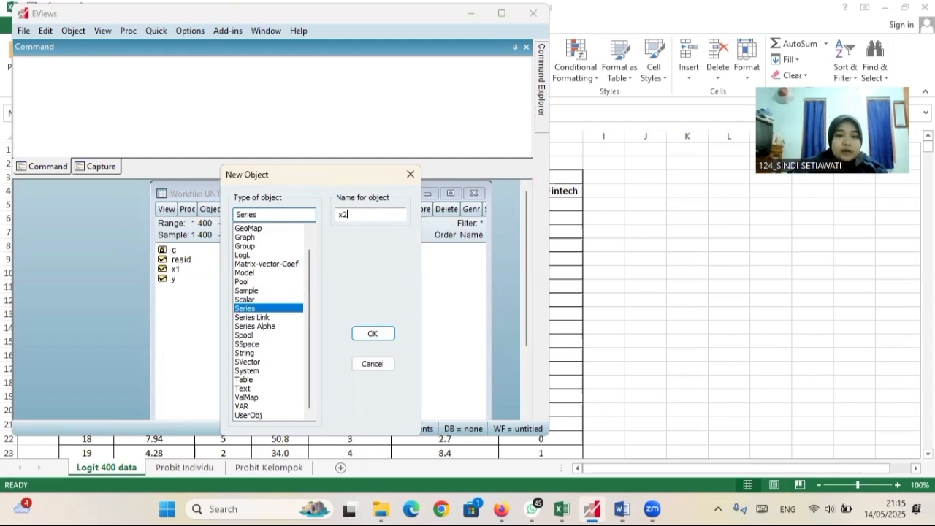
pyautogui.click(385, 332)
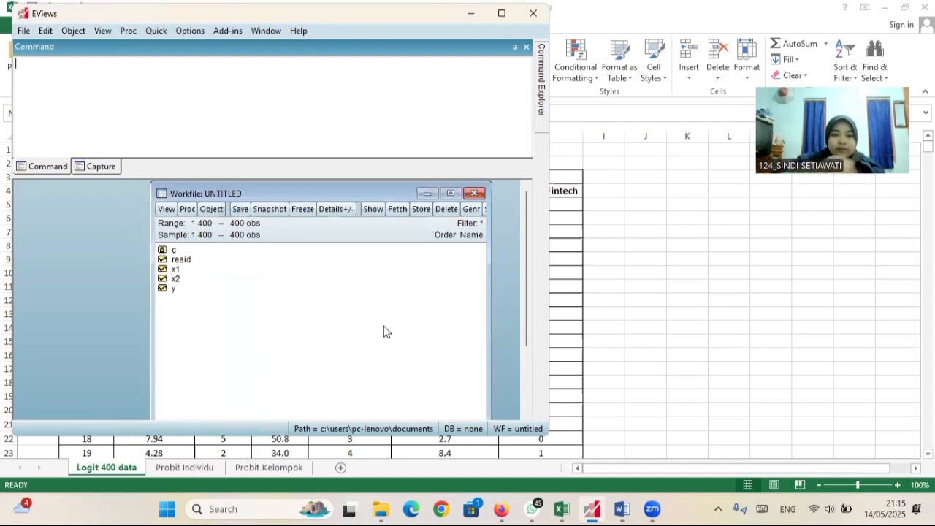
# Step: Add a new Series object named x3 to the workfile
pyautogui.click(211, 209)
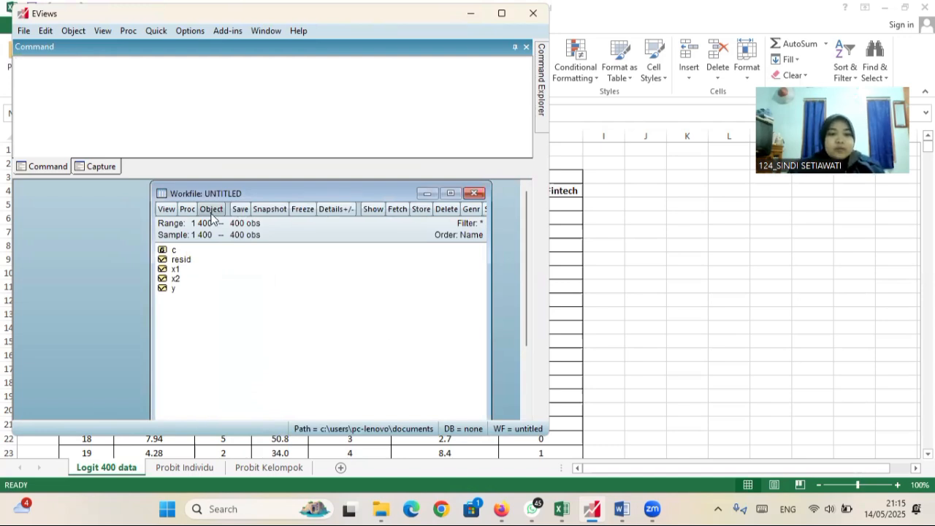
pyautogui.click(231, 225)
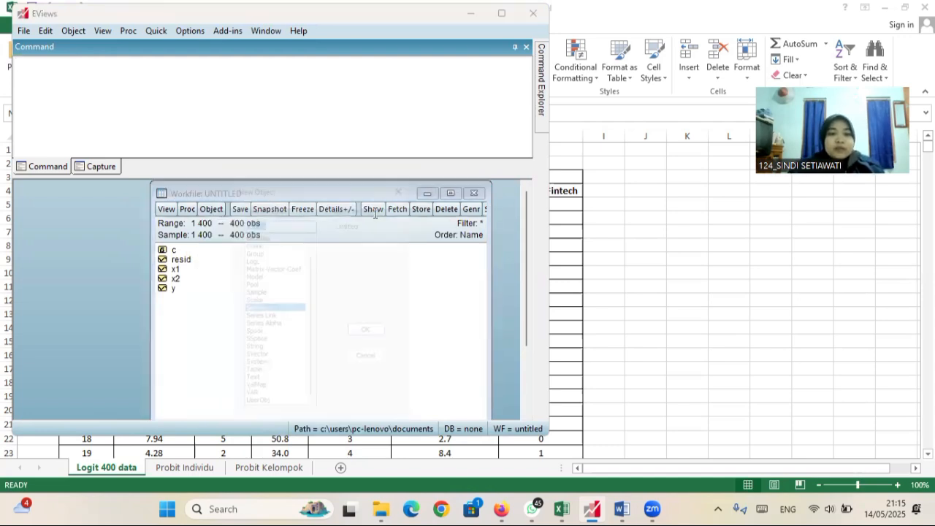
pyautogui.press('BackSpace')
pyautogui.press('BackSpace')
pyautogui.press('BackSpace')
pyautogui.press('BackSpace')
pyautogui.press('BackSpace')
pyautogui.press('BackSpace')
pyautogui.press('BackSpace')
pyautogui.press('BackSpace')
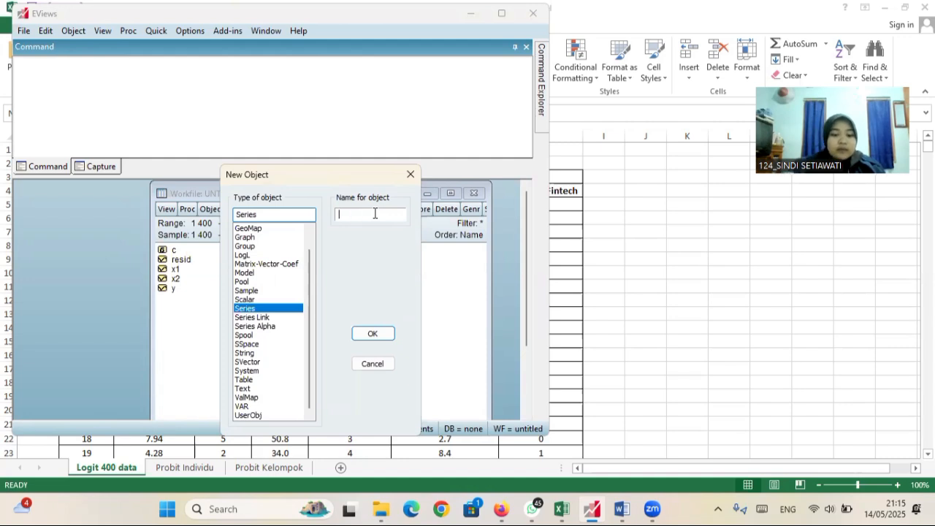
pyautogui.write('x3')
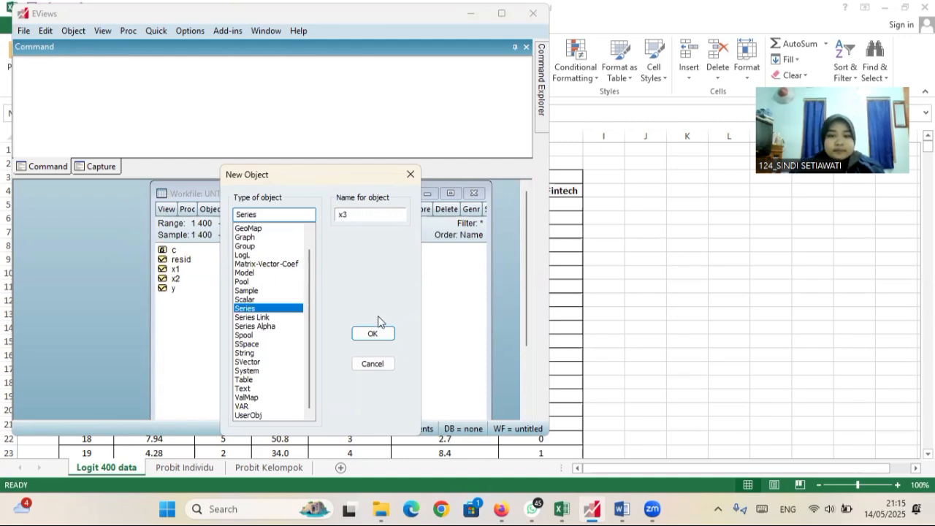
pyautogui.click(372, 333)
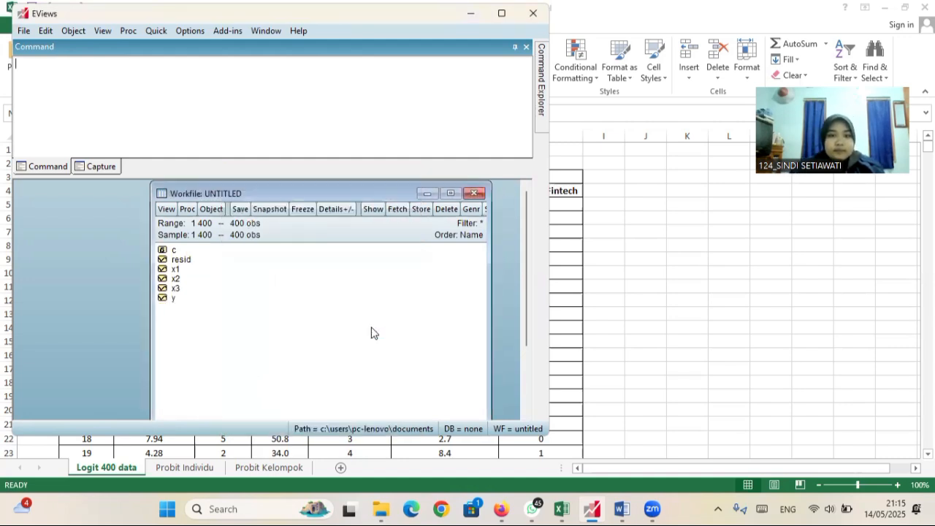
# Step: Add a new Series object named x4 to the workfile
pyautogui.click(212, 209)
pyautogui.click(231, 226)
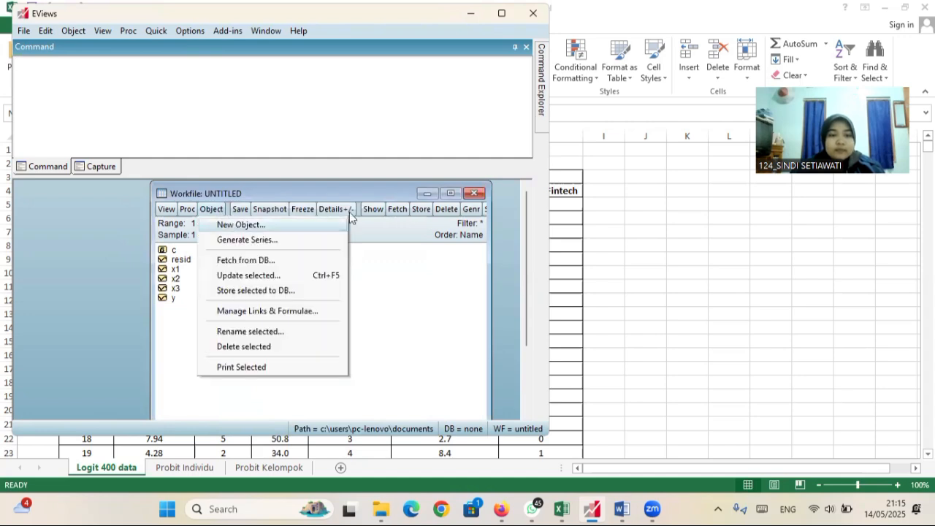
pyautogui.doubleClick(392, 211)
pyautogui.press('BackSpace')
pyautogui.write('x4')
pyautogui.click(389, 334)
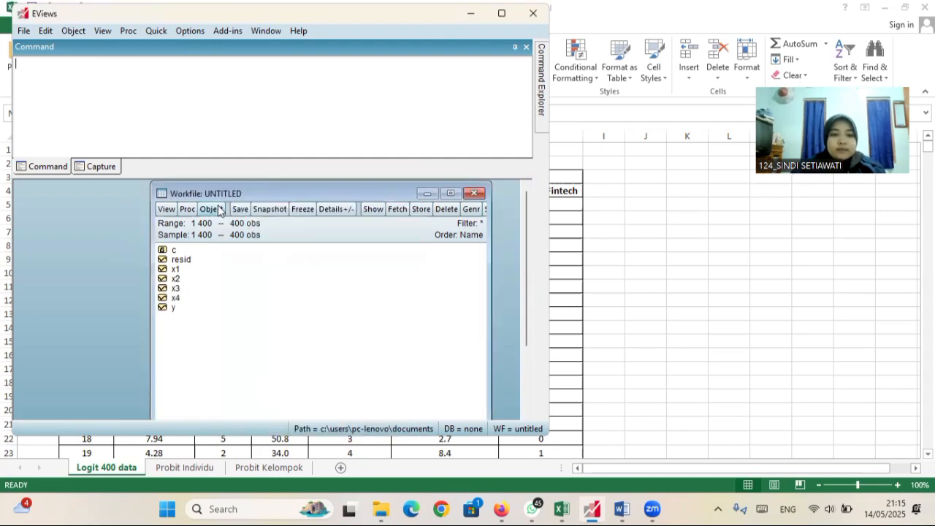
# Step: Add a new Series object named x5 to the workfile
pyautogui.click(211, 209)
pyautogui.click(241, 223)
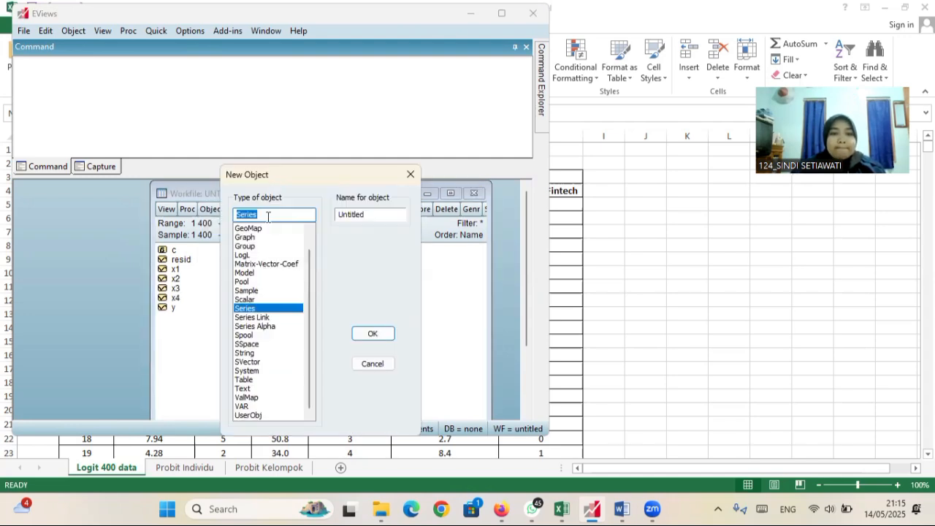
pyautogui.click(268, 217)
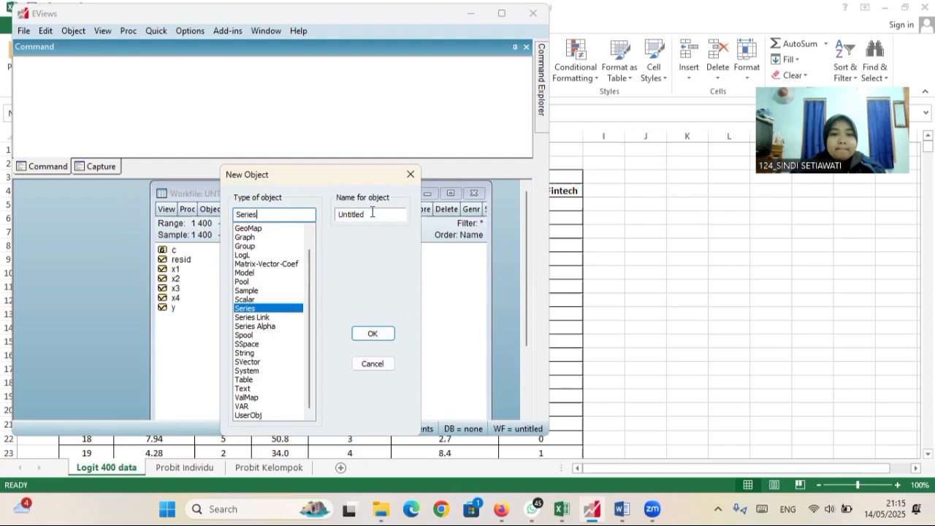
pyautogui.press('BackSpace')
pyautogui.press('BackSpace')
pyautogui.press('BackSpace')
pyautogui.press('BackSpace')
pyautogui.press('BackSpace')
pyautogui.press('BackSpace')
pyautogui.press('BackSpace')
pyautogui.press('BackSpace')
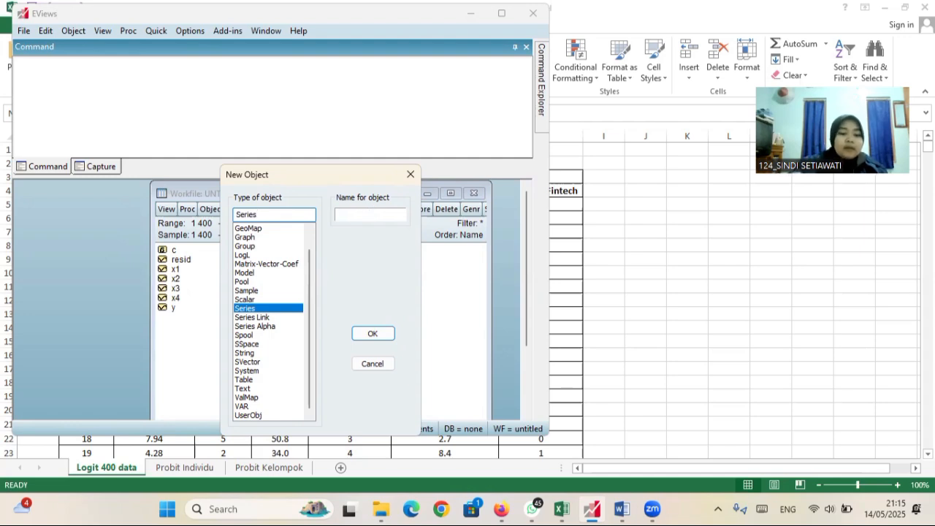
pyautogui.write('x5')
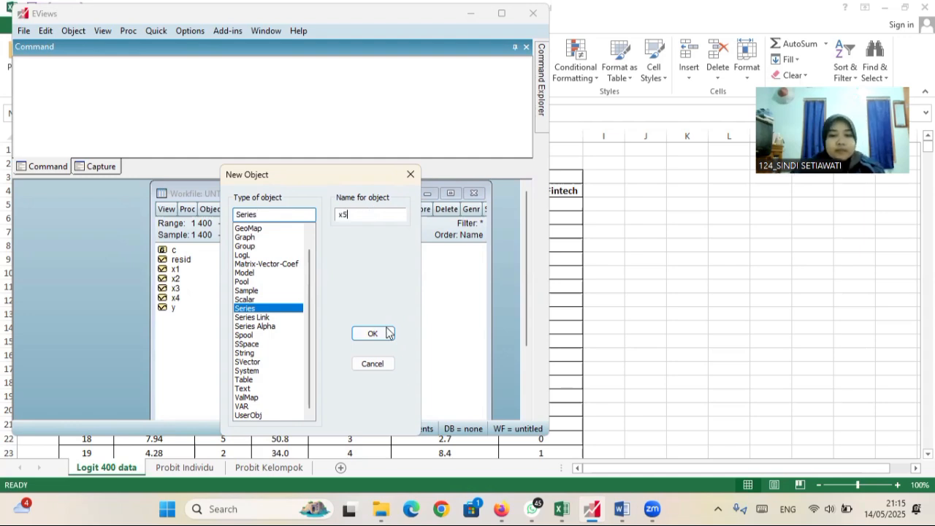
pyautogui.press('Return')
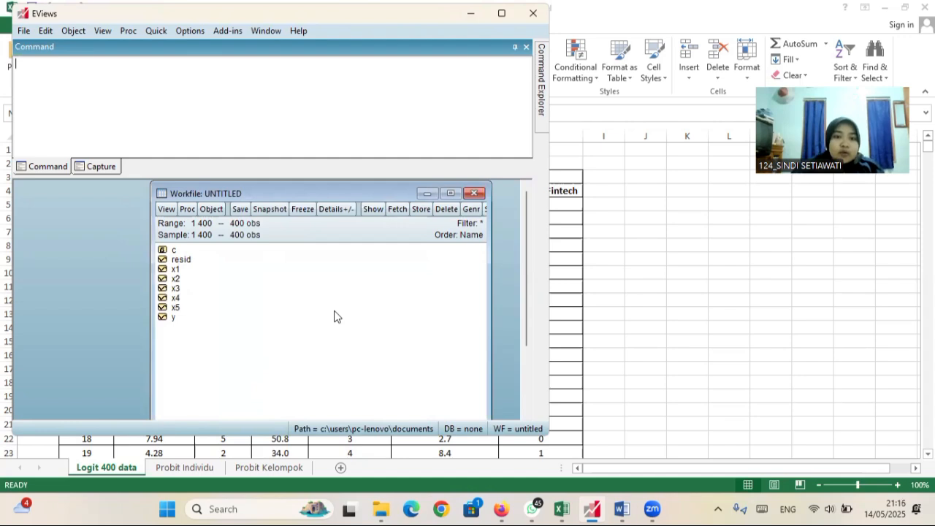
# Step: Open the series x1 to x5 and y together as a group
pyautogui.click(172, 272)
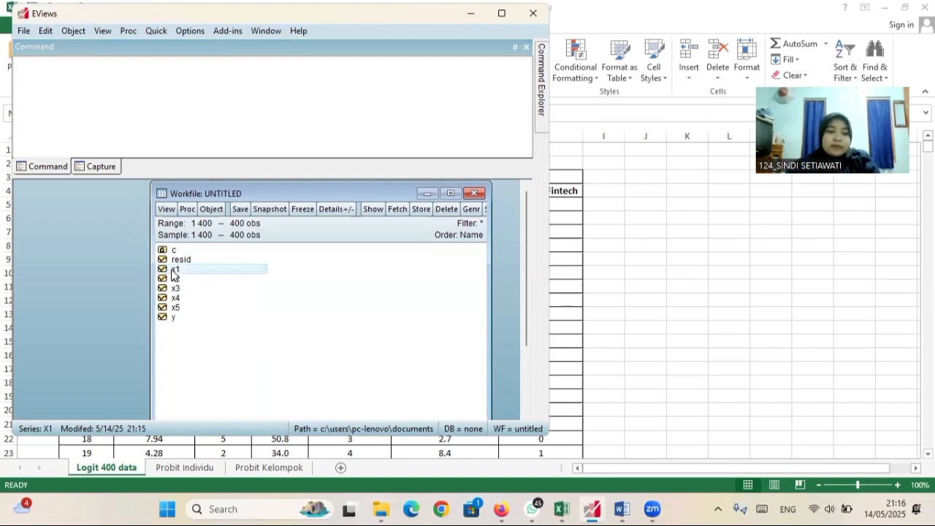
pyautogui.moveTo(176, 289); pyautogui.dragTo(176, 322)
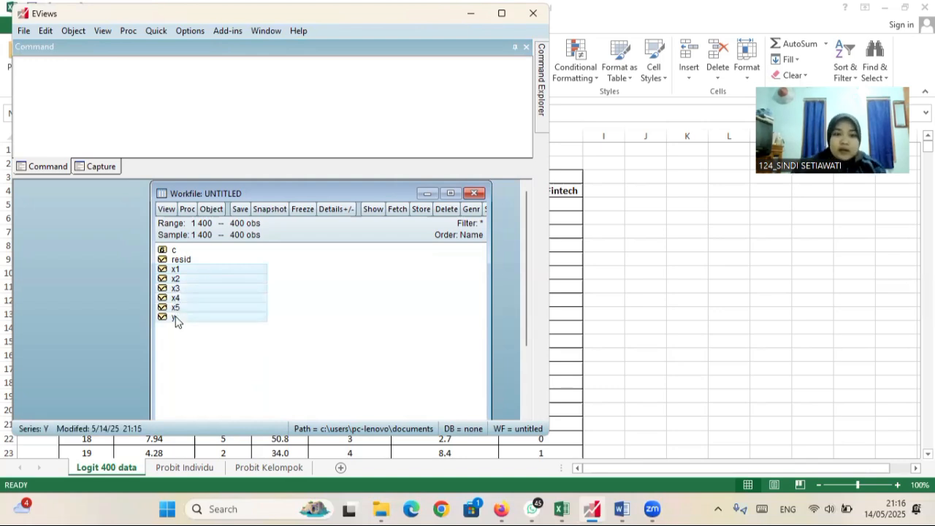
pyautogui.rightClick(176, 322)
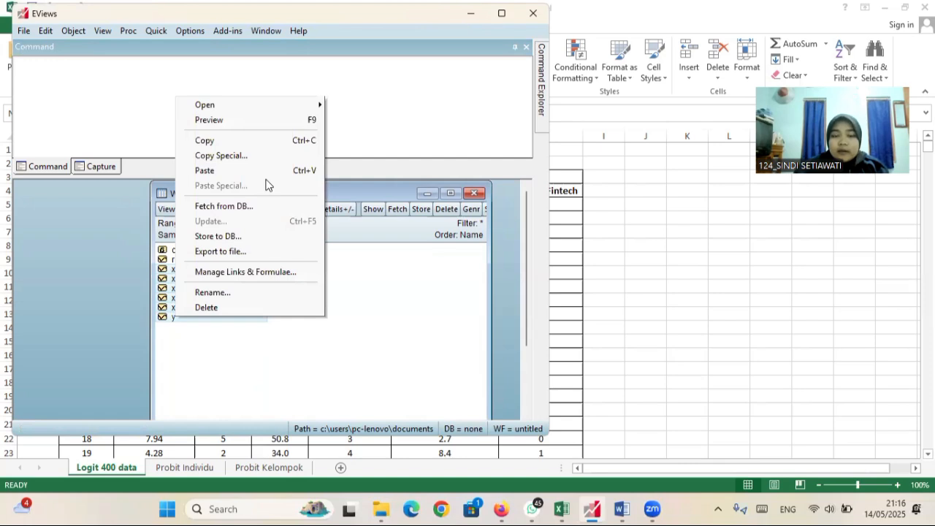
pyautogui.moveTo(311, 105)
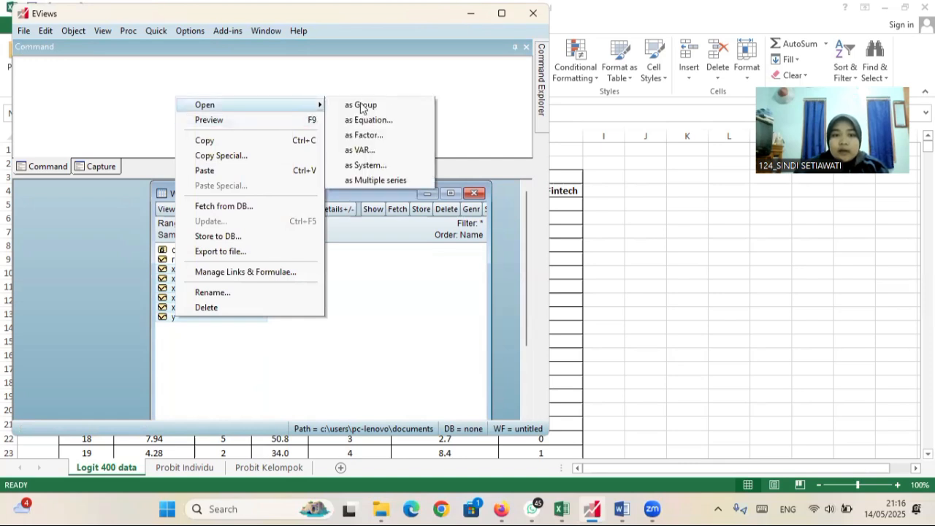
pyautogui.click(359, 103)
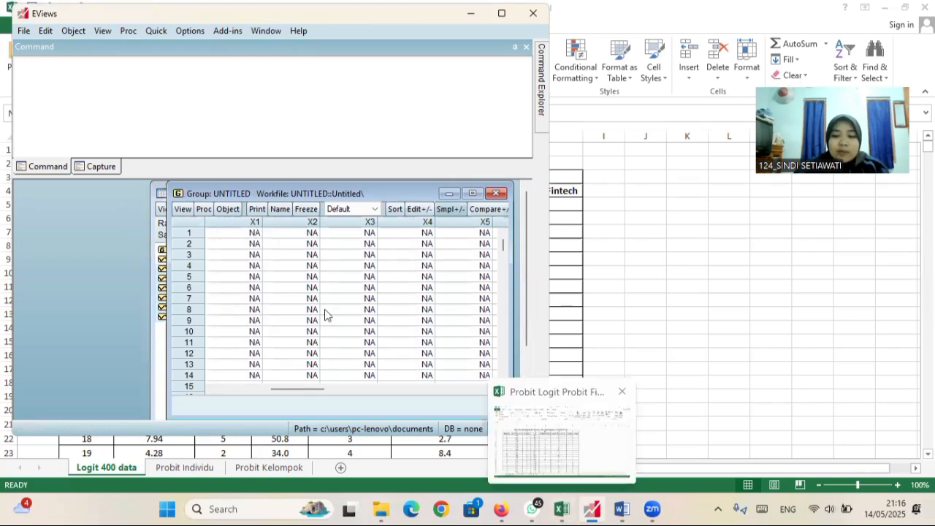
# Step: Switch to Excel and copy the X1 to Y data of all 400 respondents, C5:H404, on the Logit 400 data sheet
pyautogui.click(555, 450)
pyautogui.click(156, 205)
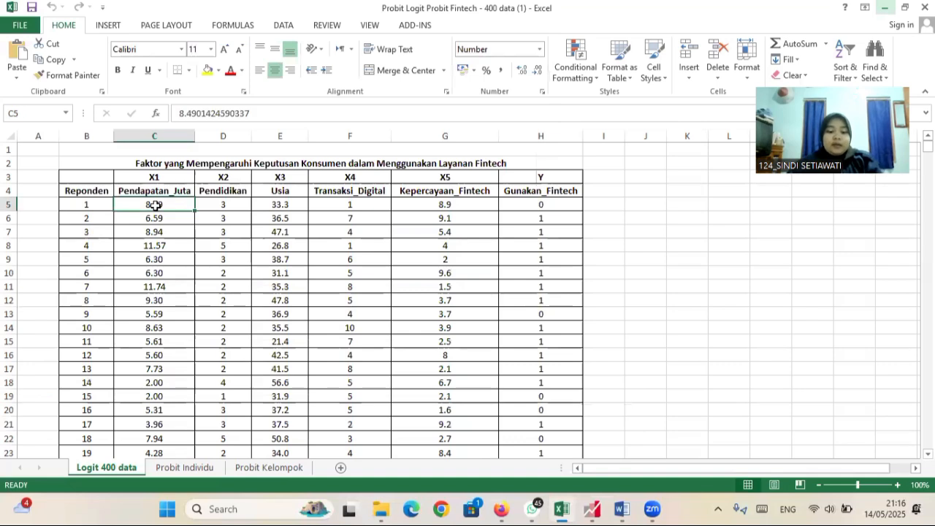
pyautogui.moveTo(156, 206); pyautogui.dragTo(522, 286)
pyautogui.moveTo(548, 395); pyautogui.dragTo(555, 190)
pyautogui.hotkey('ctrl', 'c')
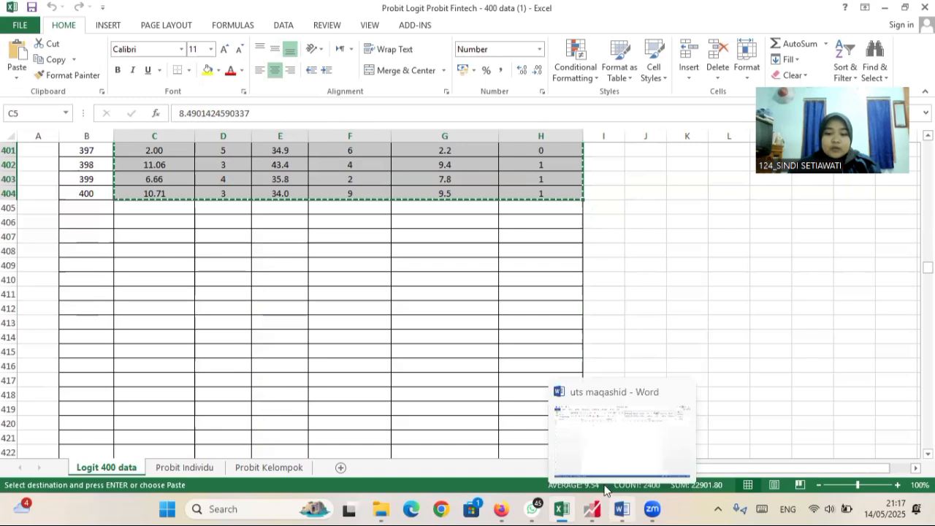
# Step: Switch to EViews, paste the copied data into the group from X1's first observation, accepting edit mode, and minimize the group
pyautogui.moveTo(592, 509)
pyautogui.click(611, 457)
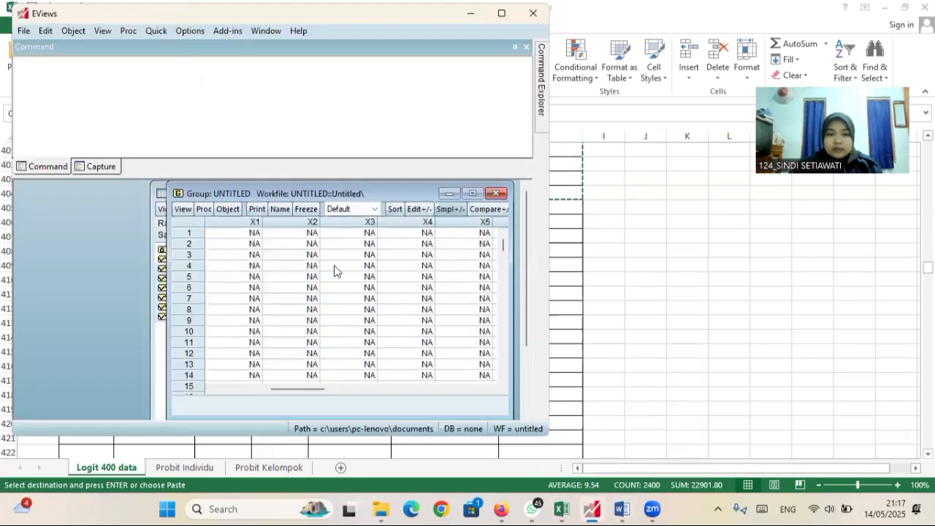
pyautogui.click(241, 235)
pyautogui.hotkey('ctrl', 'v')
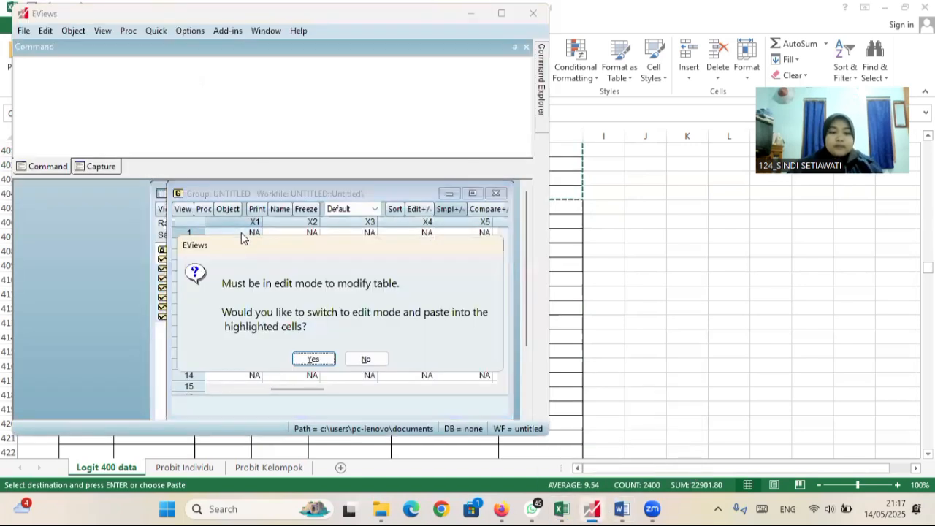
pyautogui.click(313, 359)
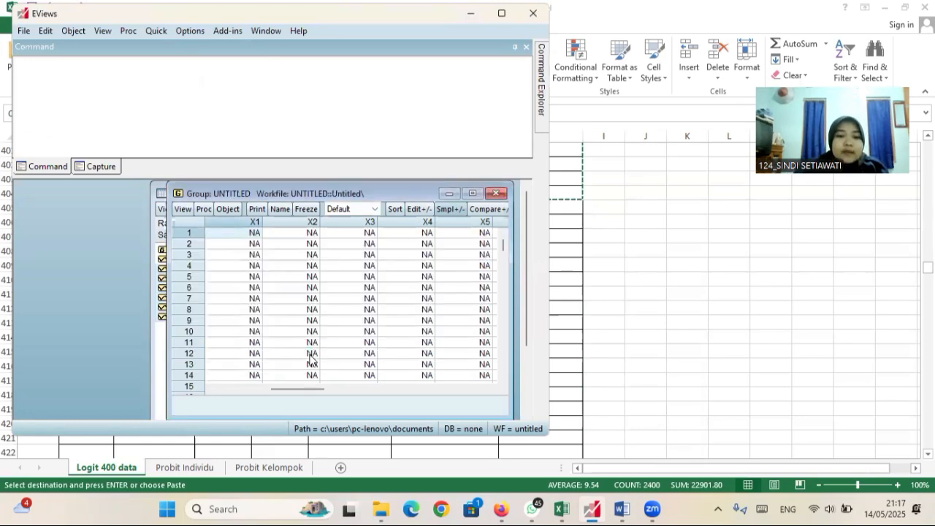
pyautogui.click(448, 195)
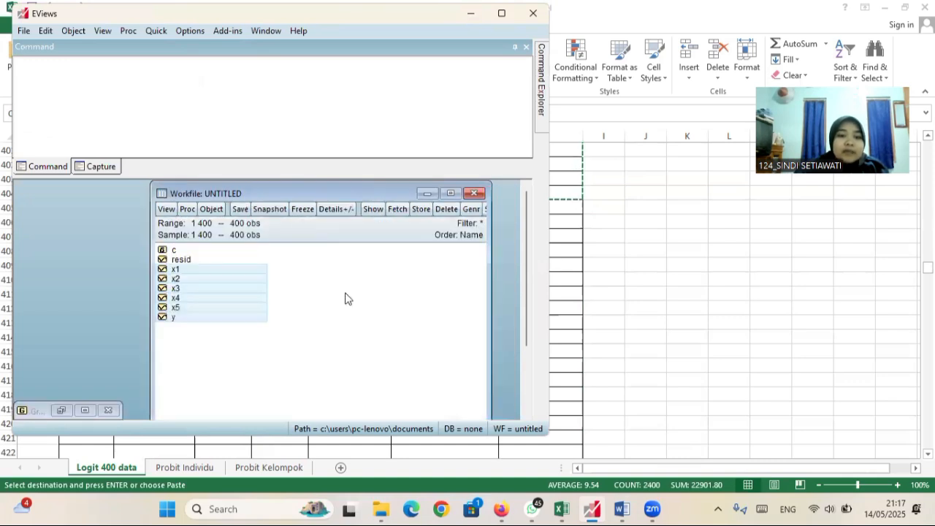
# Step: Create a new Equation object named Logit in the workfile
pyautogui.click(197, 255)
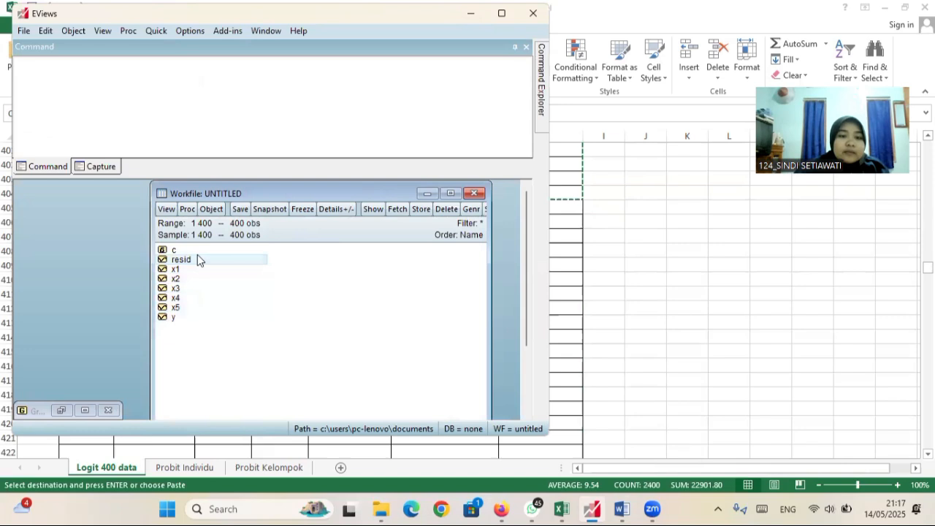
pyautogui.click(211, 210)
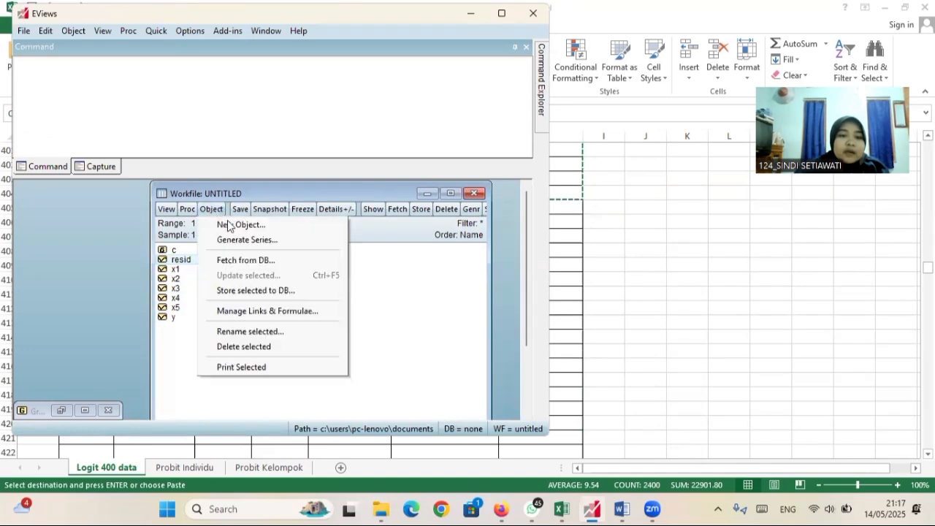
pyautogui.click(228, 225)
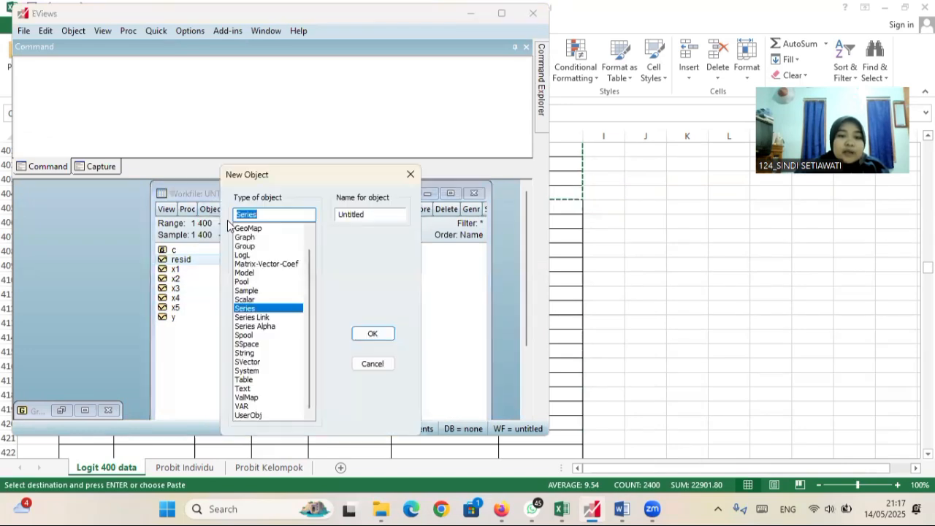
pyautogui.click(309, 231)
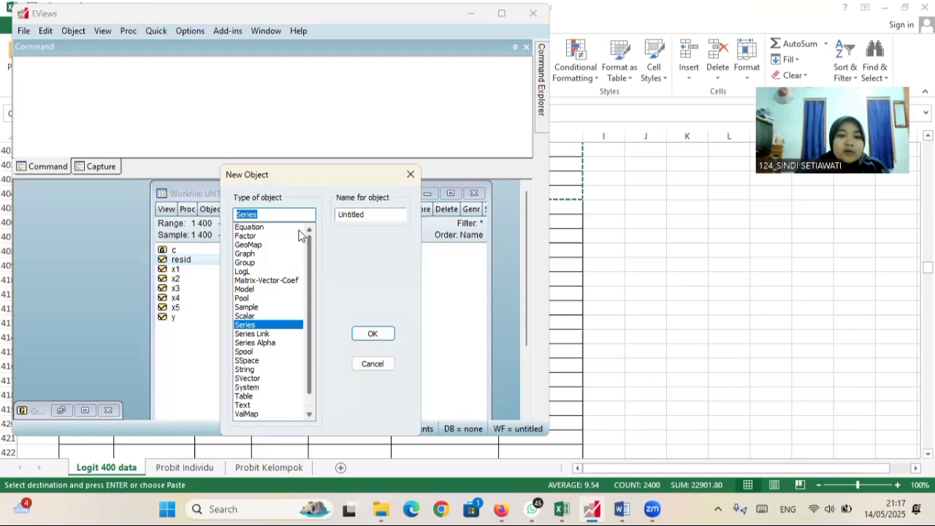
pyautogui.click(249, 227)
pyautogui.click(400, 217)
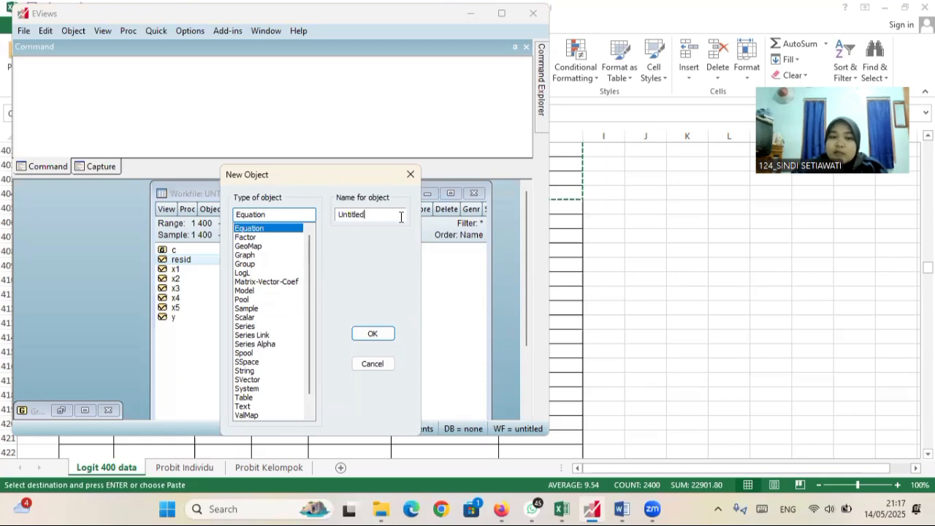
pyautogui.press('BackSpace')
pyautogui.press('BackSpace')
pyautogui.press('BackSpace')
pyautogui.press('BackSpace')
pyautogui.press('BackSpace')
pyautogui.press('BackSpace')
pyautogui.press('BackSpace')
pyautogui.press('BackSpace')
pyautogui.write('Logit')
pyautogui.click(369, 333)
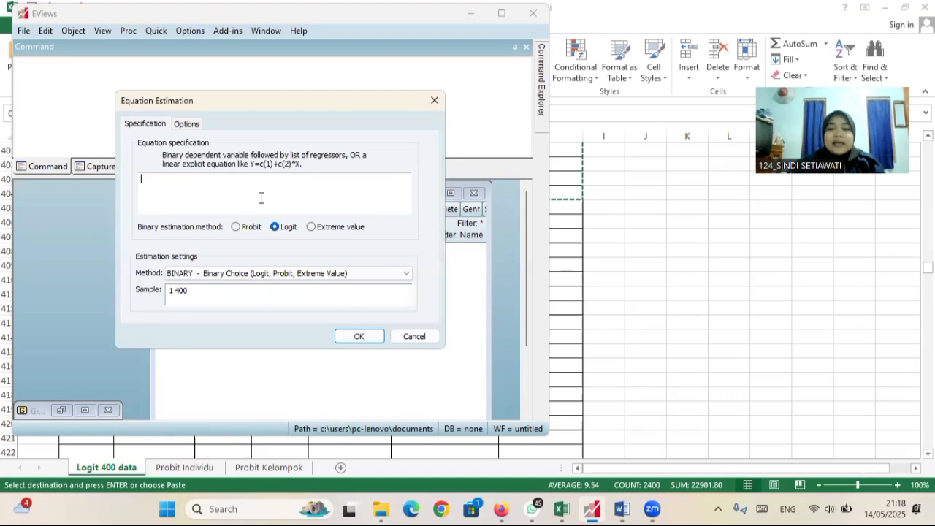
# Step: Estimate the binary logit equation y c x1 x2 x3 x4 x5 over the sample 1 400
pyautogui.write('y c x1')
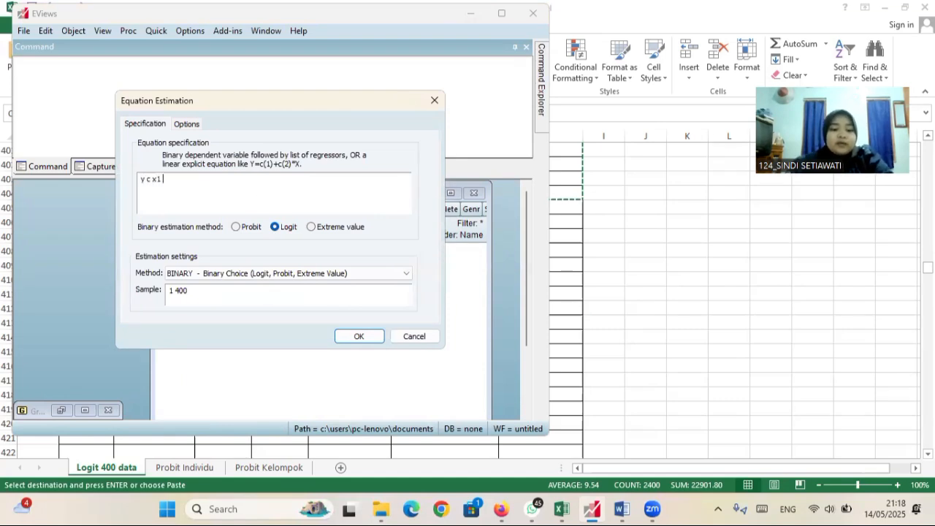
pyautogui.write(' x2 x3 x4 x5')
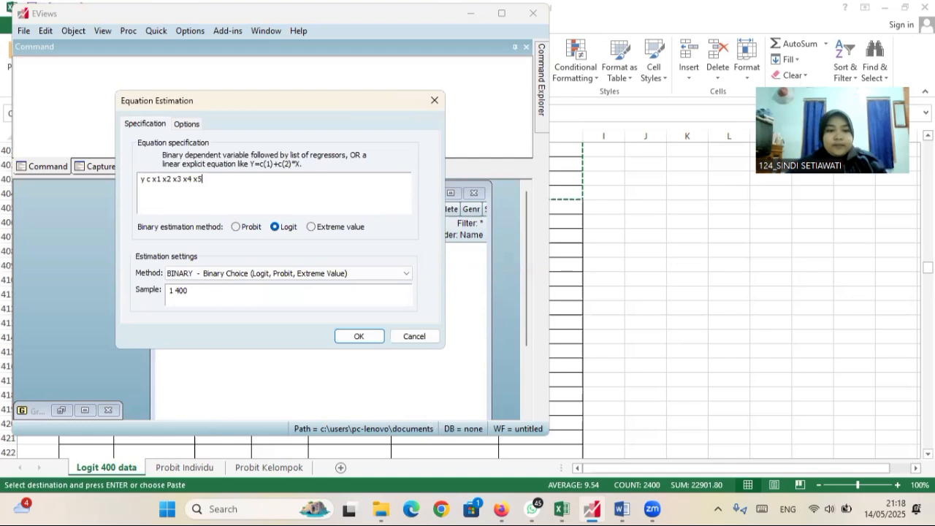
pyautogui.click(317, 204)
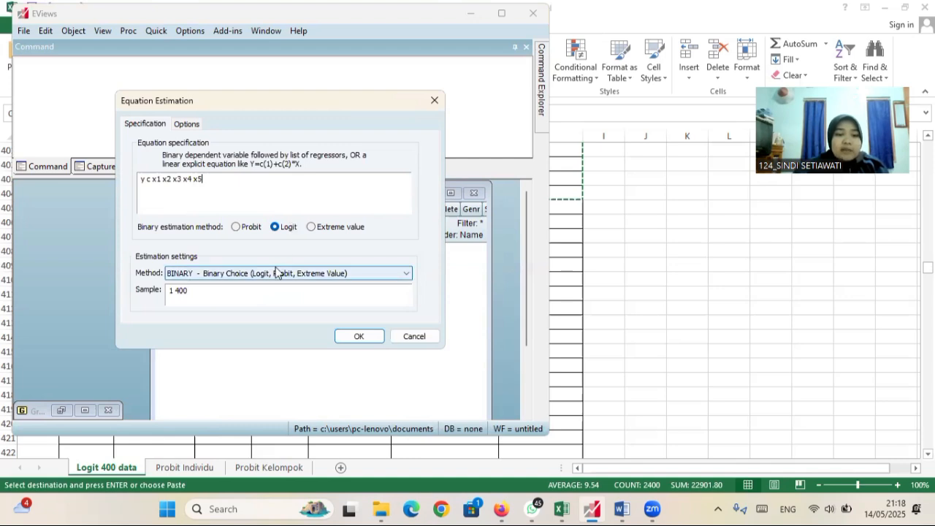
pyautogui.click(336, 333)
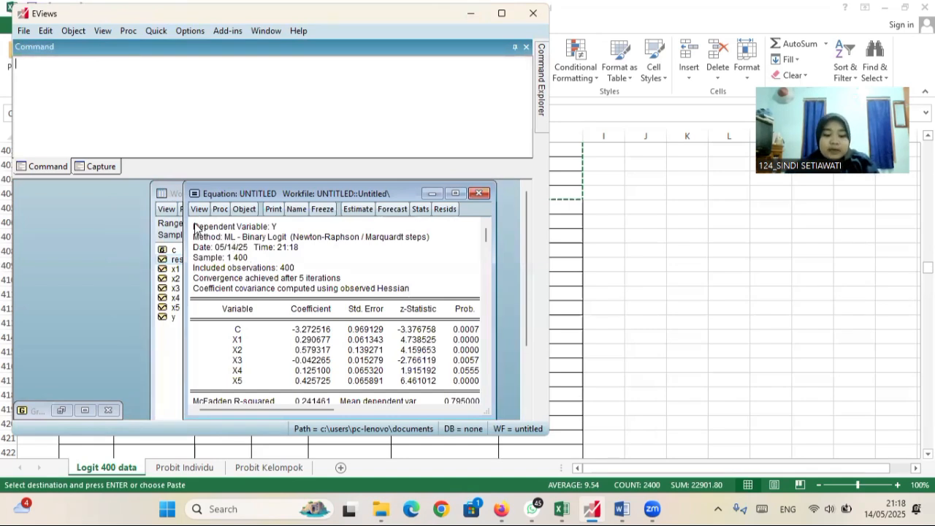
# Step: Copy the whole logit estimation output with numbers as displayed and paste it into the Word document uts maqashid
pyautogui.moveTo(194, 224); pyautogui.dragTo(466, 392)
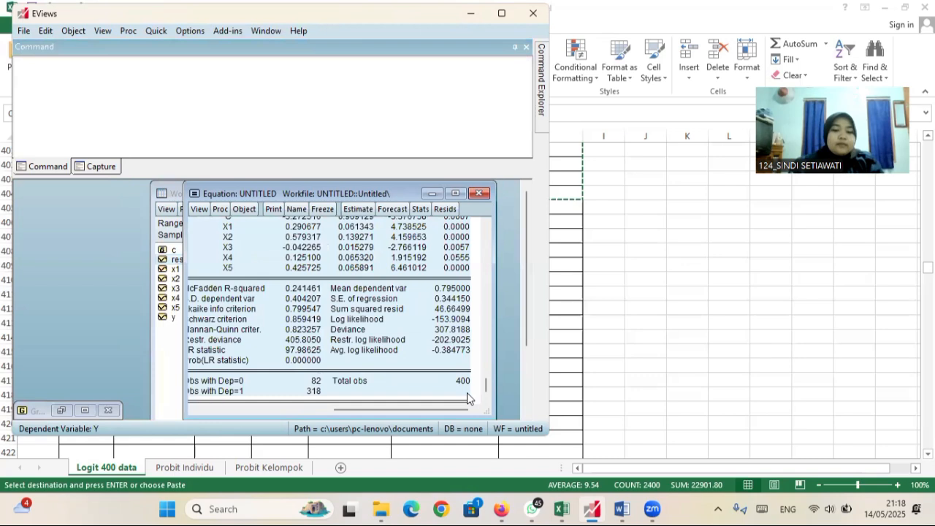
pyautogui.hotkey('ctrl', 'c')
pyautogui.click(255, 268)
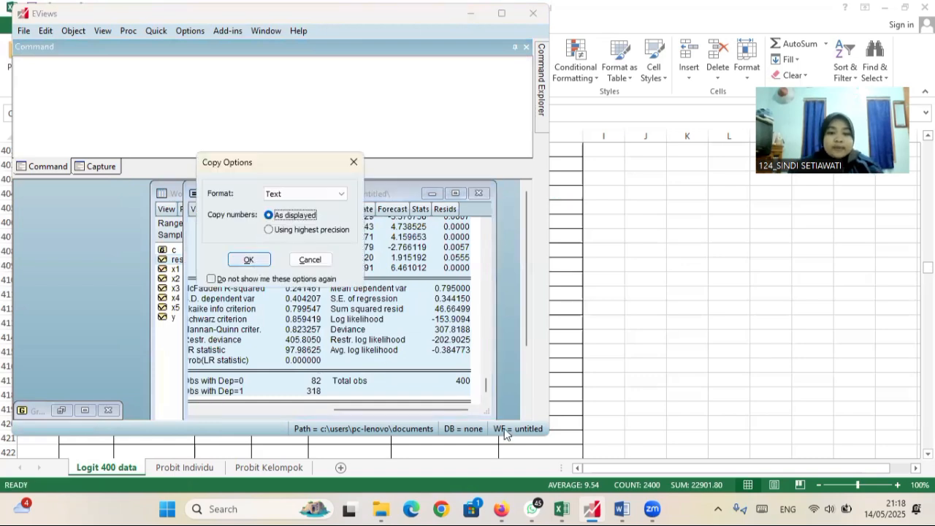
pyautogui.click(620, 509)
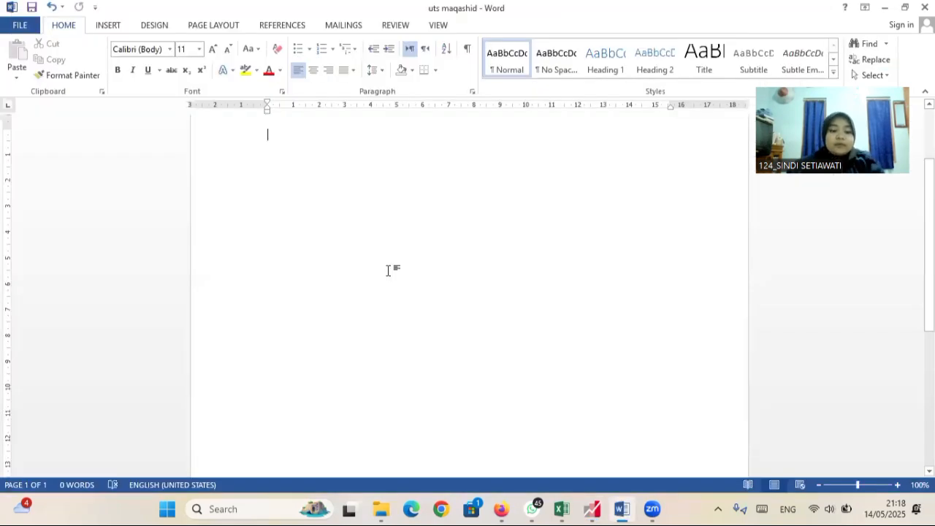
pyautogui.hotkey('ctrl', 'v')
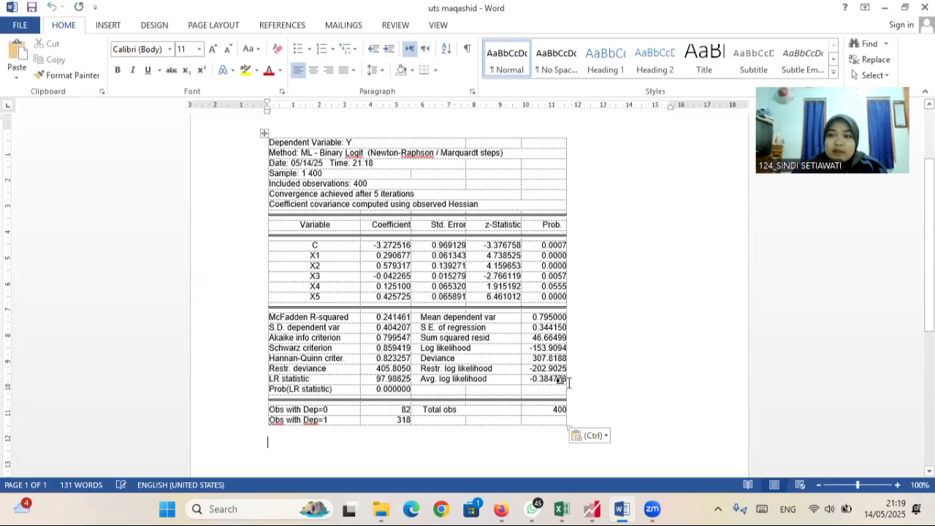
# Step: Switch to EViews, minimize the logit equation and create a new Equation object named probit
pyautogui.click(578, 425)
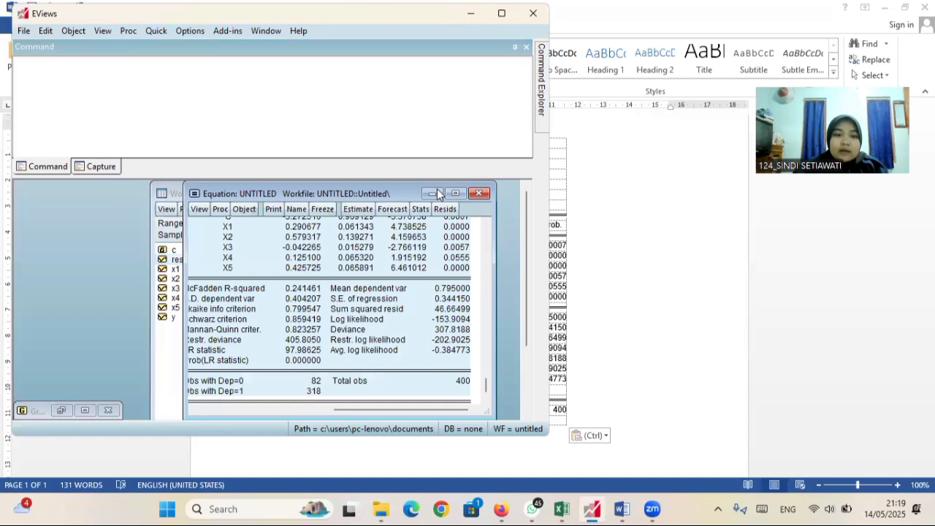
pyautogui.click(436, 194)
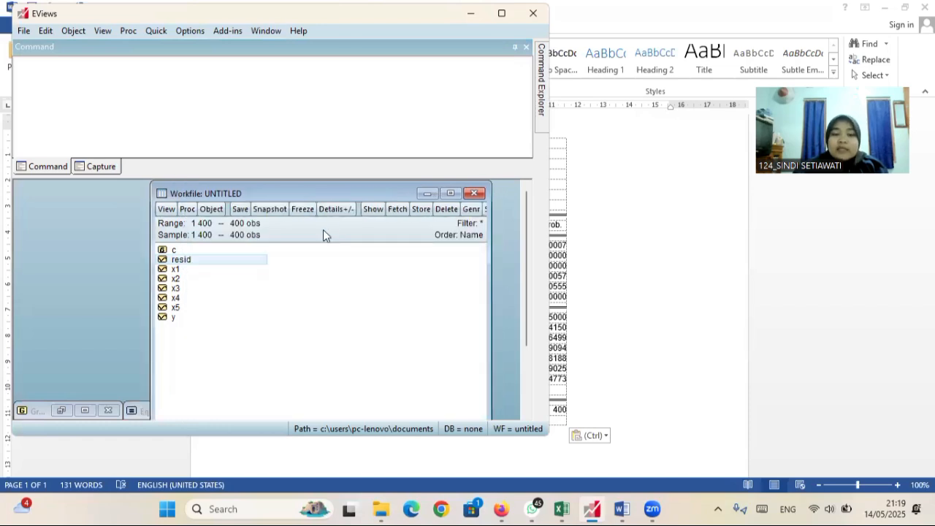
pyautogui.click(211, 209)
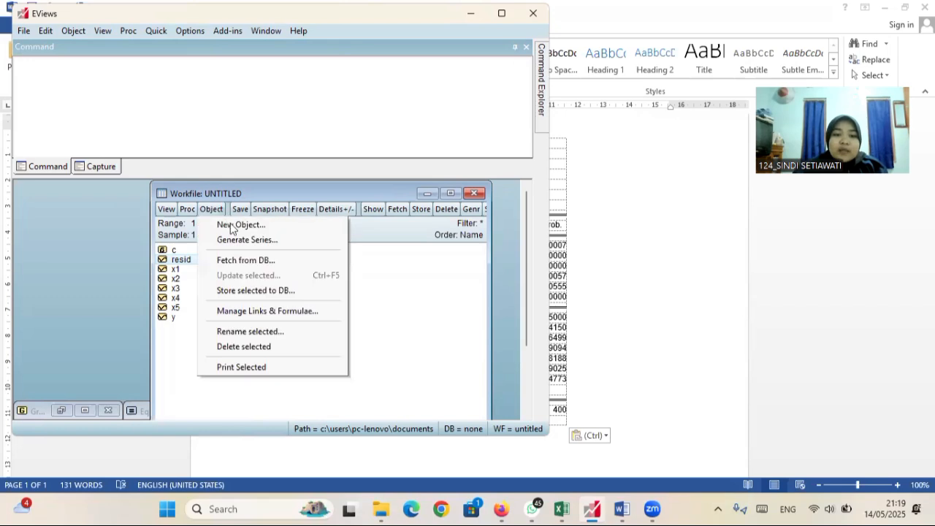
pyautogui.click(230, 225)
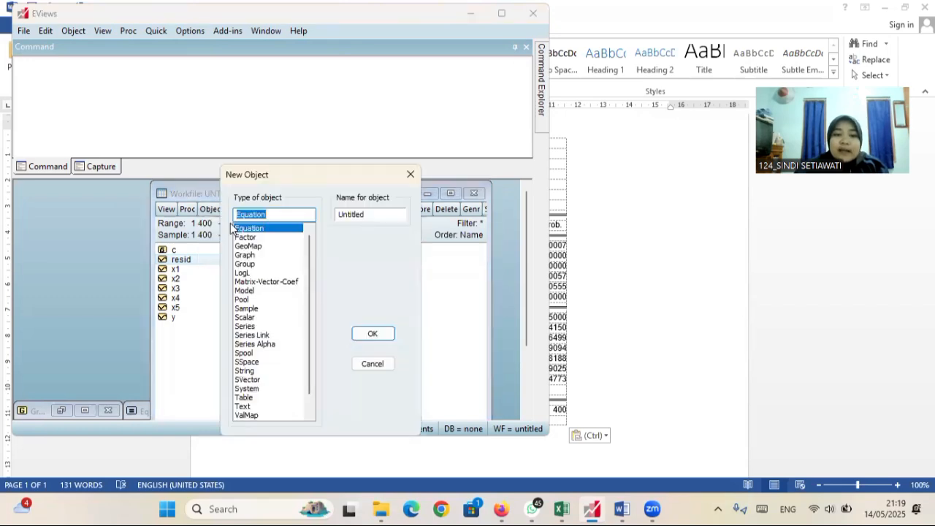
pyautogui.click(366, 216)
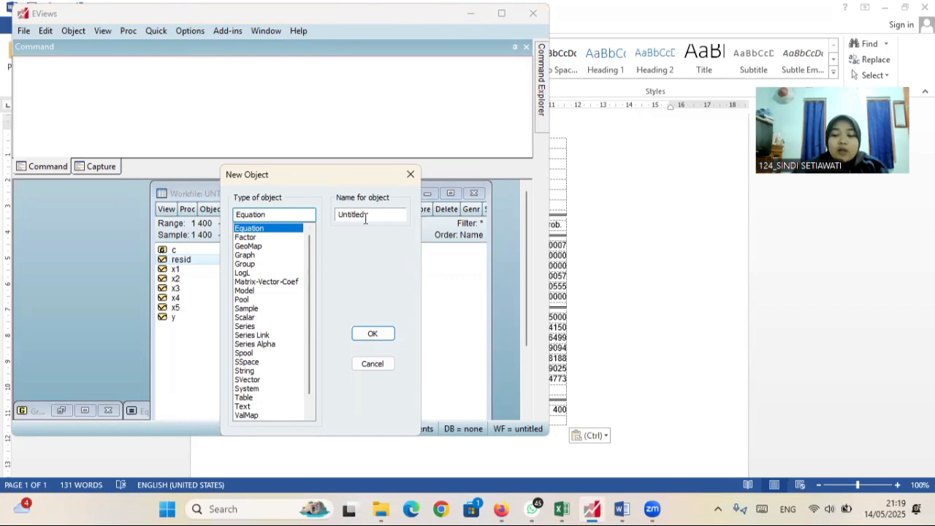
pyautogui.press('BackSpace')
pyautogui.press('BackSpace')
pyautogui.press('BackSpace')
pyautogui.press('BackSpace')
pyautogui.press('BackSpace')
pyautogui.press('BackSpace')
pyautogui.press('BackSpace')
pyautogui.press('BackSpace')
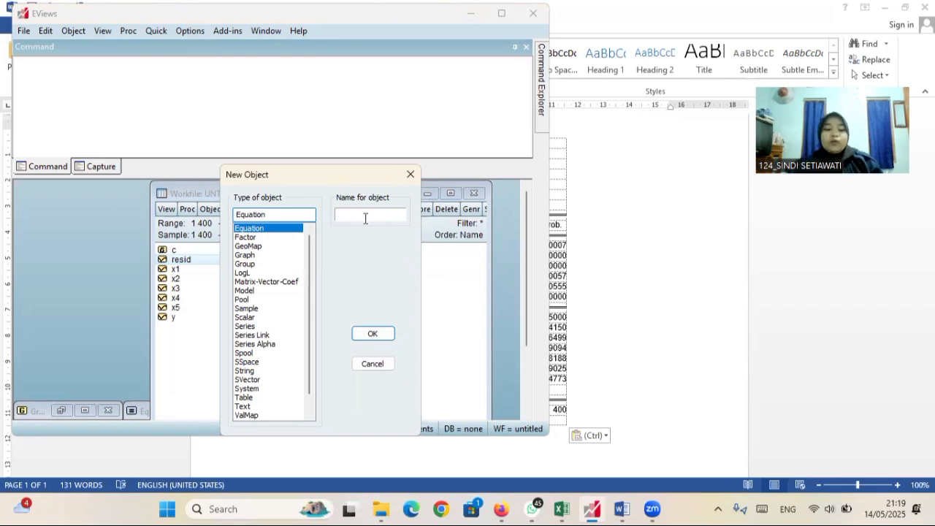
pyautogui.write('probit')
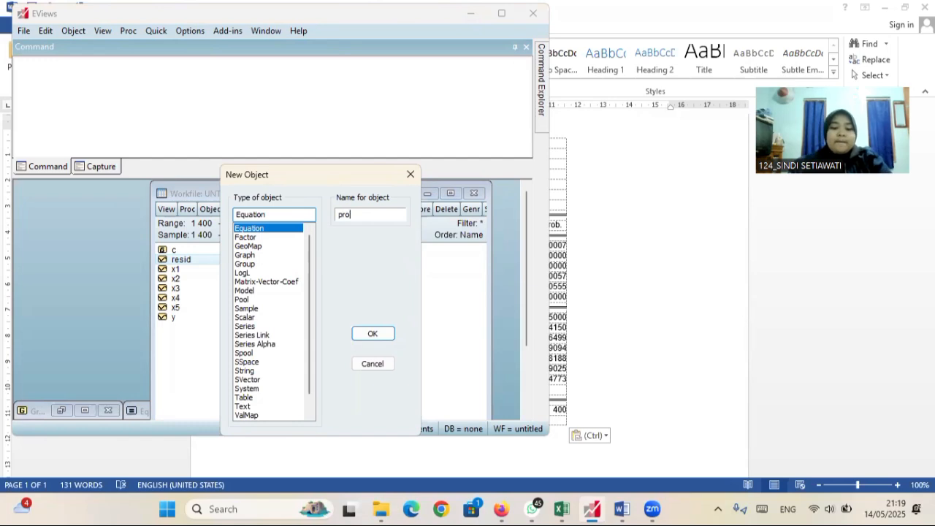
pyautogui.click(373, 334)
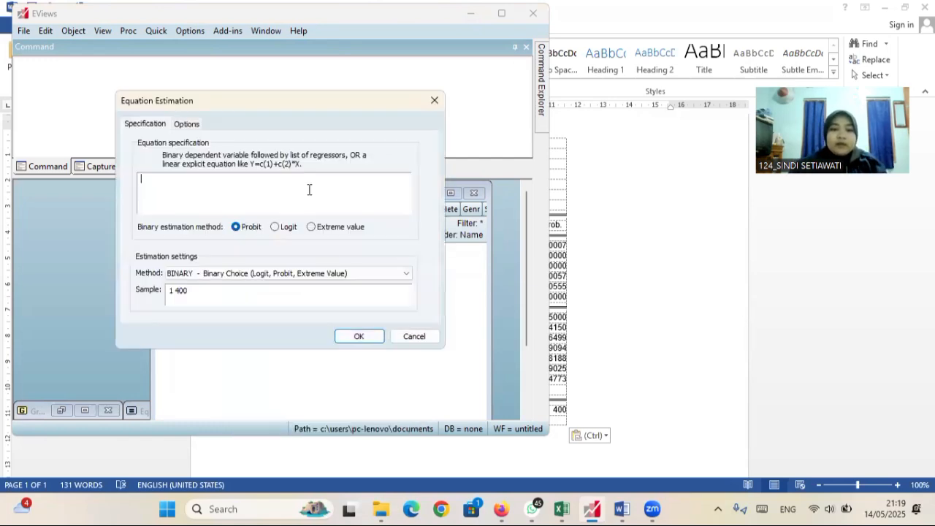
# Step: Estimate the binary probit equation y c x1 x2 x3 x4 x5 over the sample 1 400, deleting the earlier untitled logit equation
pyautogui.write('y c x1 x2 x3 x4 x5')
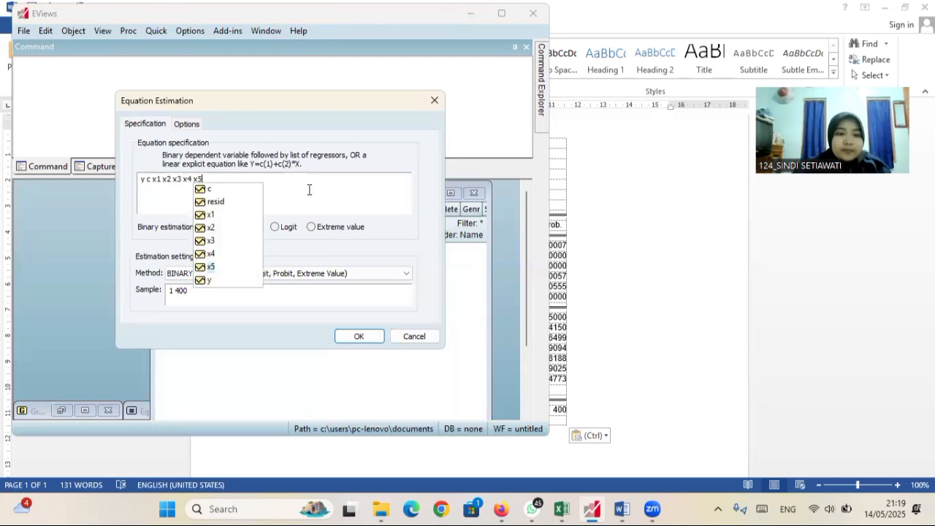
pyautogui.click(334, 254)
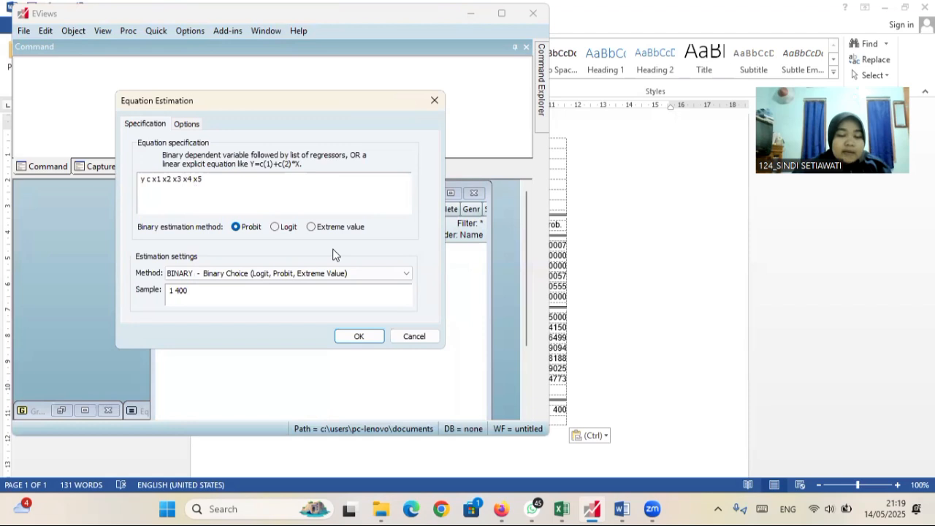
pyautogui.click(358, 337)
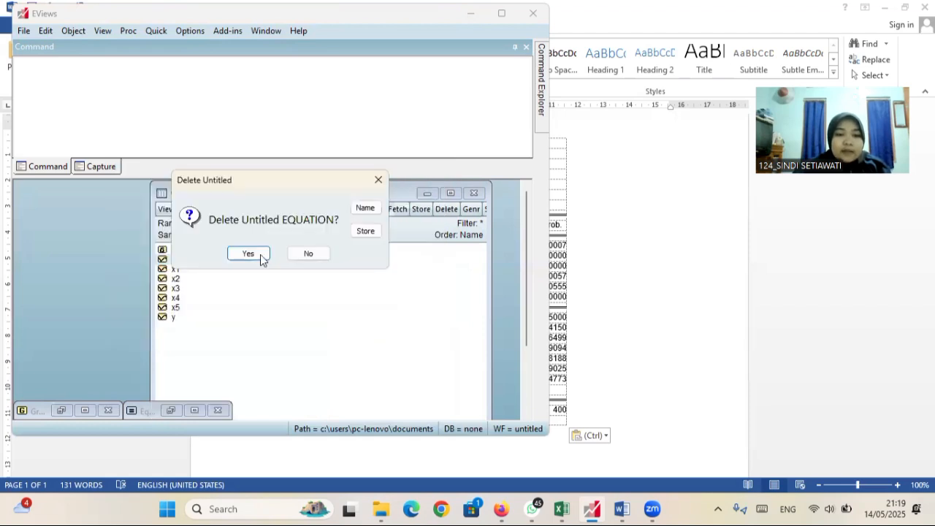
pyautogui.click(249, 253)
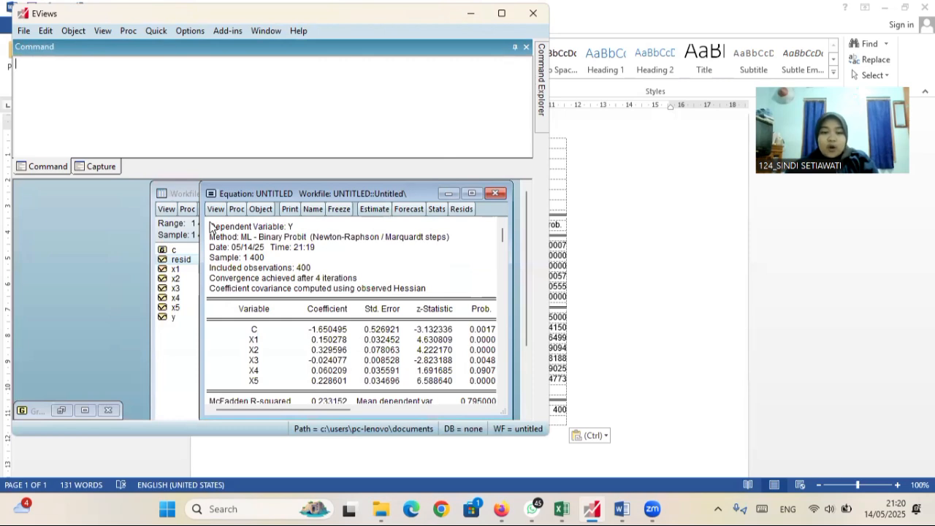
# Step: Copy the whole probit estimation output with numbers as displayed and paste it below the logit table in the Word document uts maqashid
pyautogui.moveTo(210, 226); pyautogui.dragTo(491, 396)
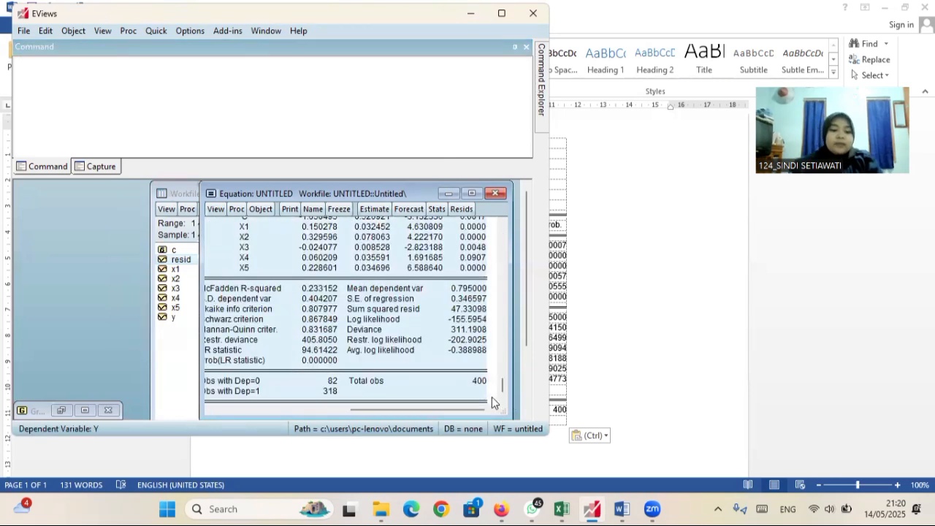
pyautogui.hotkey('ctrl', 'c')
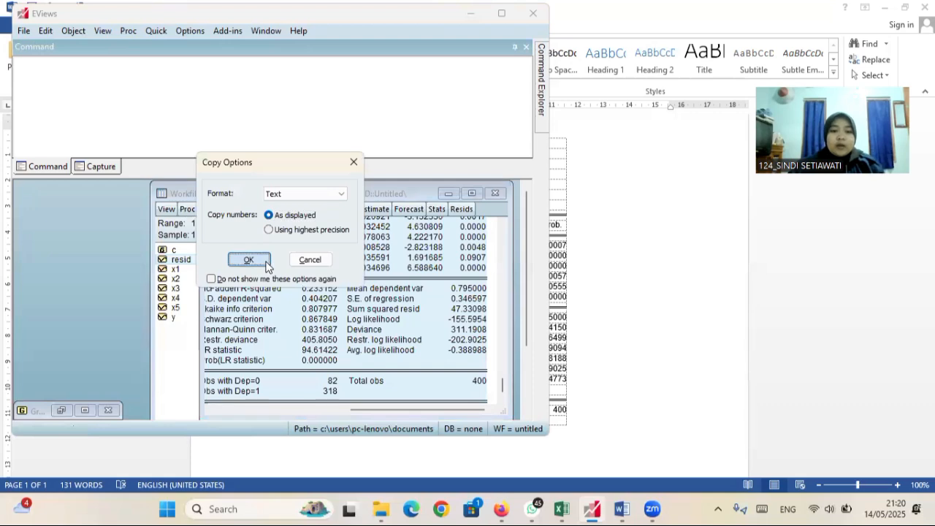
pyautogui.click(266, 265)
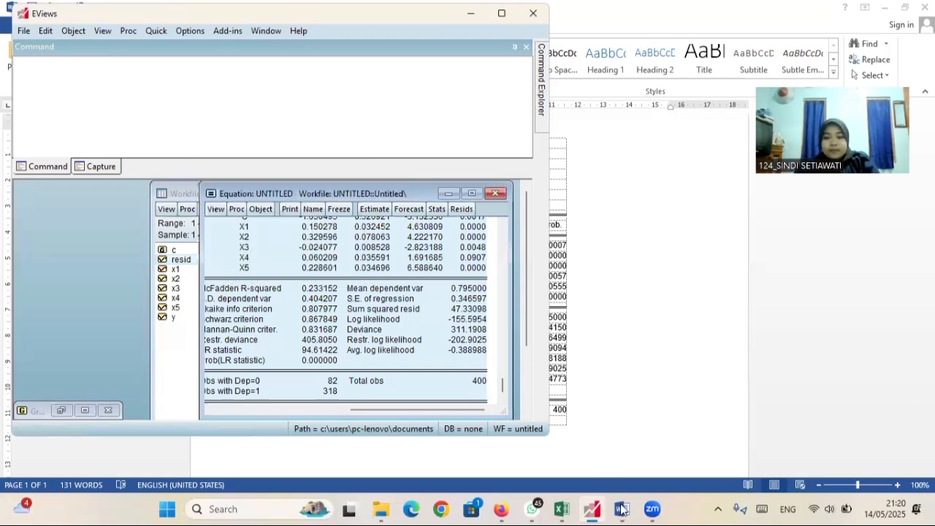
pyautogui.moveTo(622, 507)
pyautogui.click(614, 467)
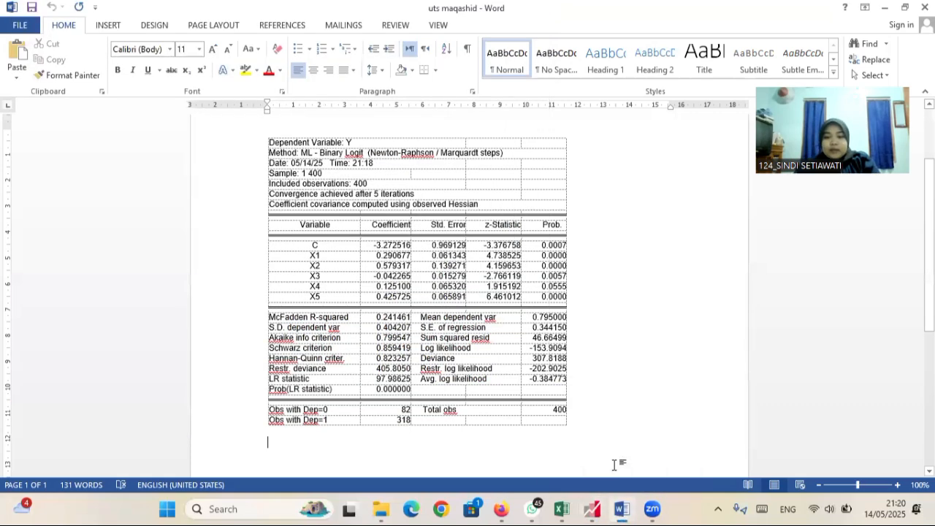
pyautogui.scroll(-2, 609, 464)
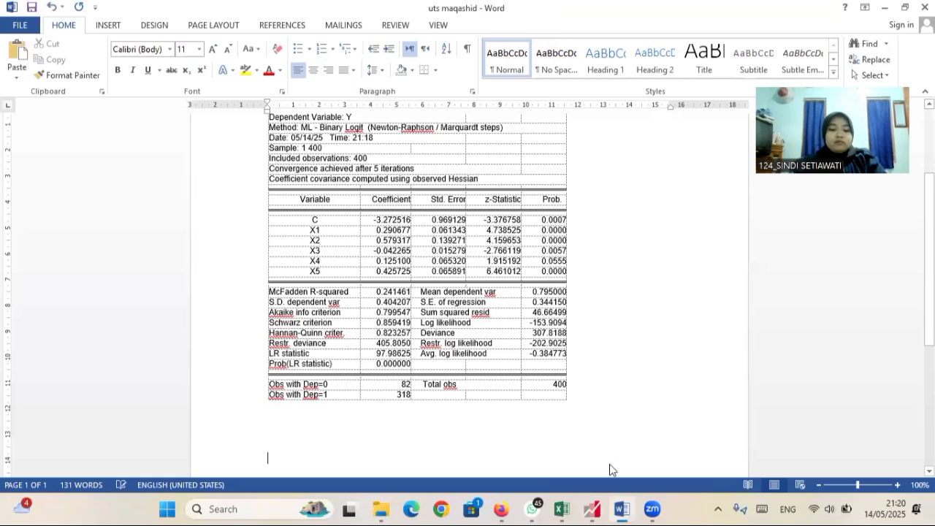
pyautogui.hotkey('ctrl', 'v')
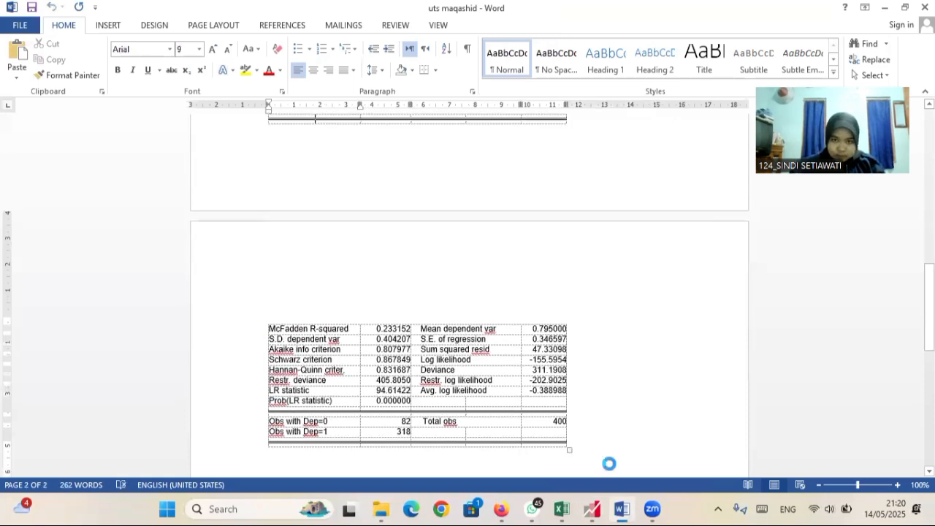
# Step: Review the pasted logit and probit outputs, comparing their coefficients, probabilities and fit statistics
pyautogui.scroll(10, 609, 463)
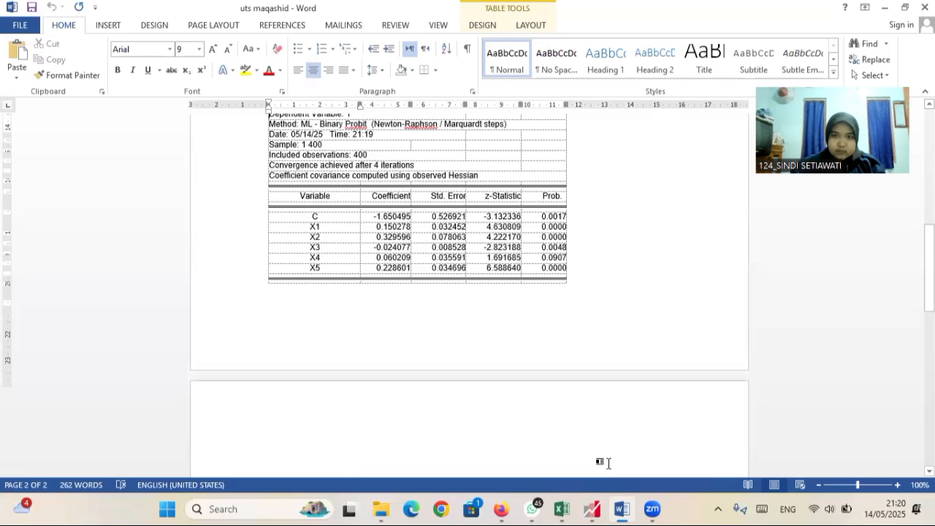
pyautogui.scroll(1, 610, 463)
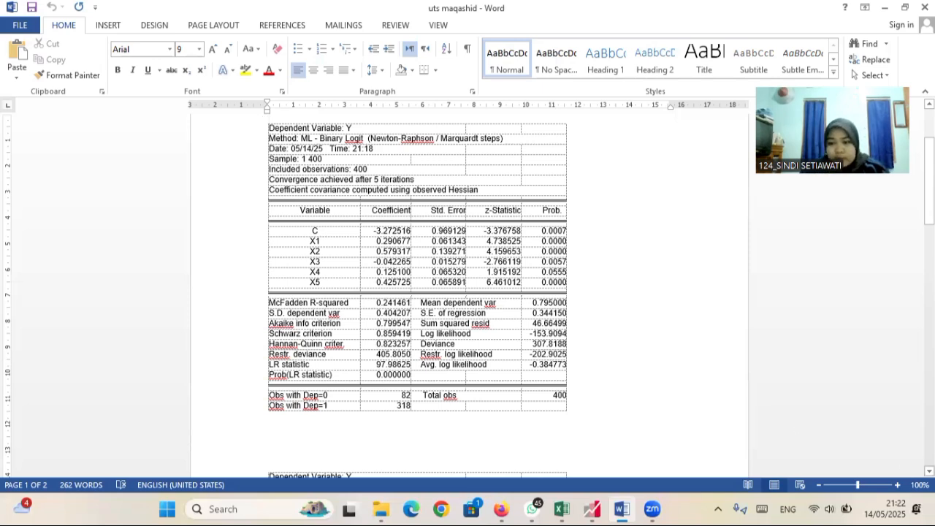
pyautogui.scroll(-5, 467, 292)
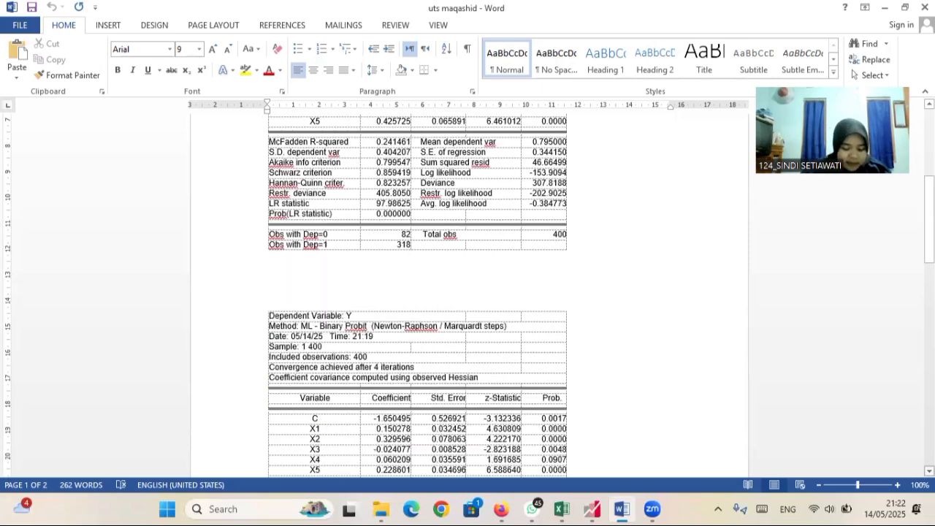
pyautogui.scroll(-3, 468, 292)
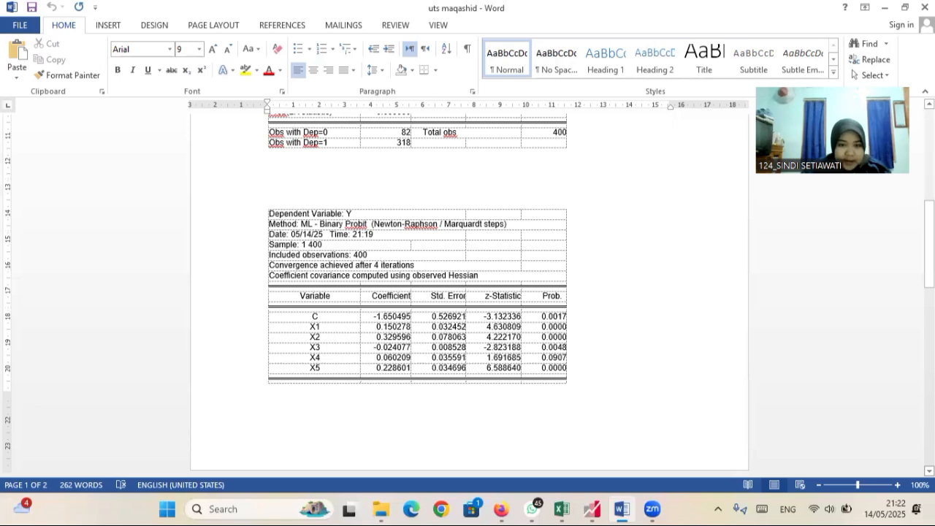